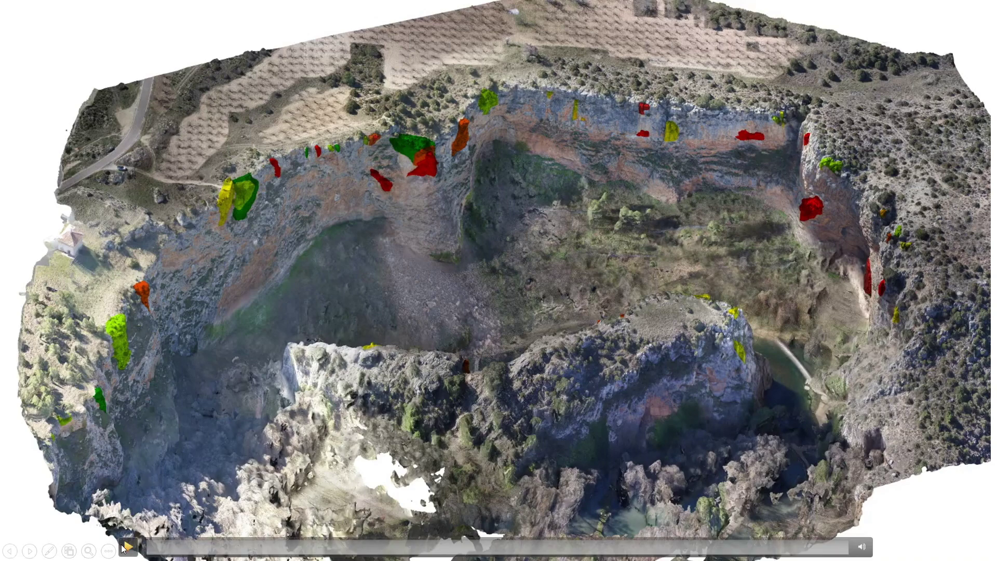
Play the 3D cliff terrain clip, then advance to the rockfall trajectory clip and pause it partway
left_click(127, 547)
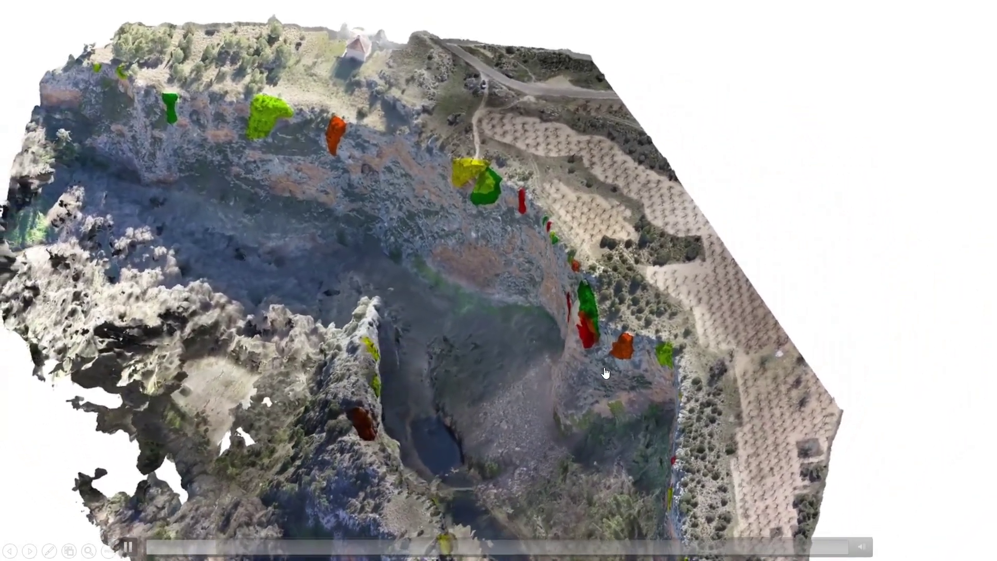
key("Right")
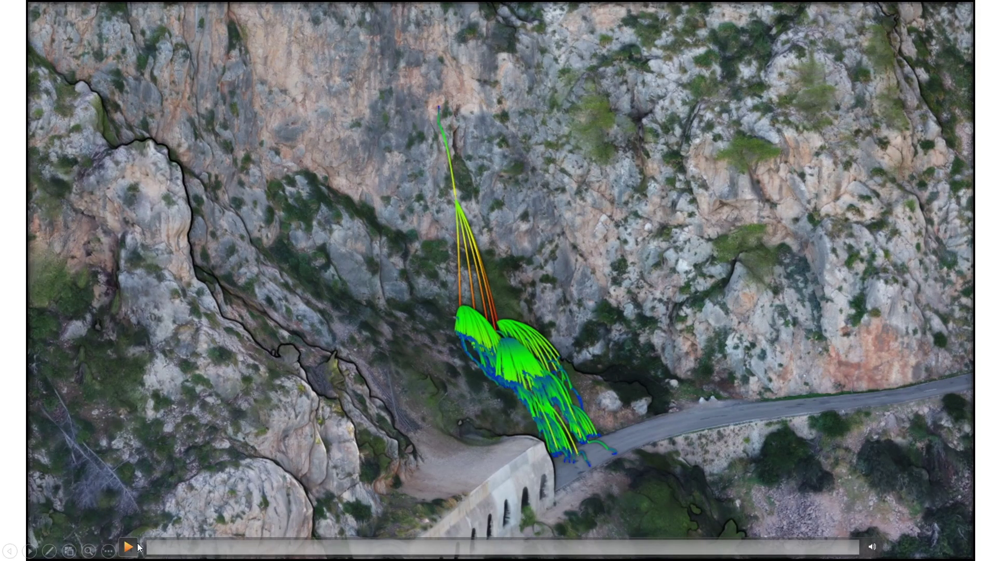
left_click(130, 547)
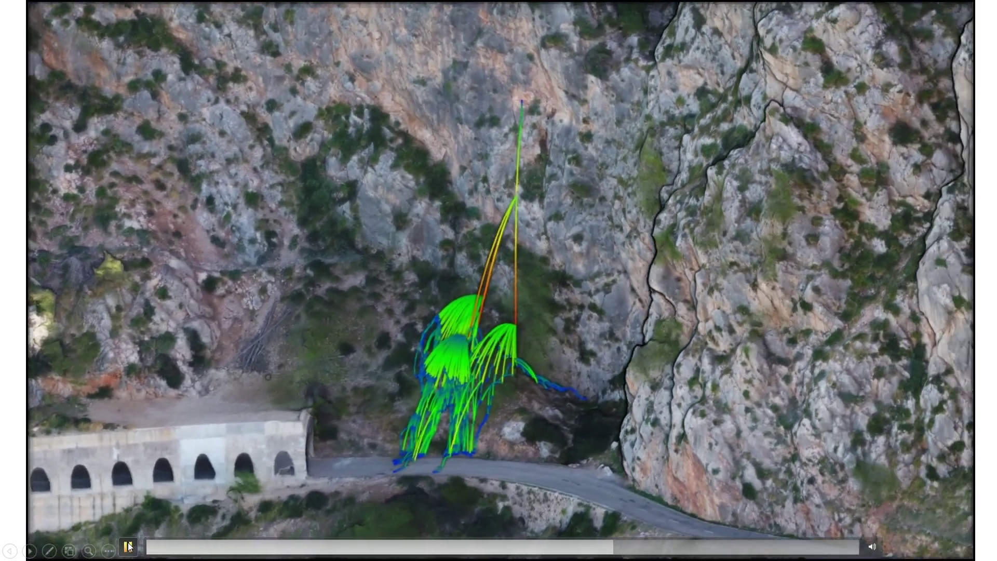
left_click(128, 546)
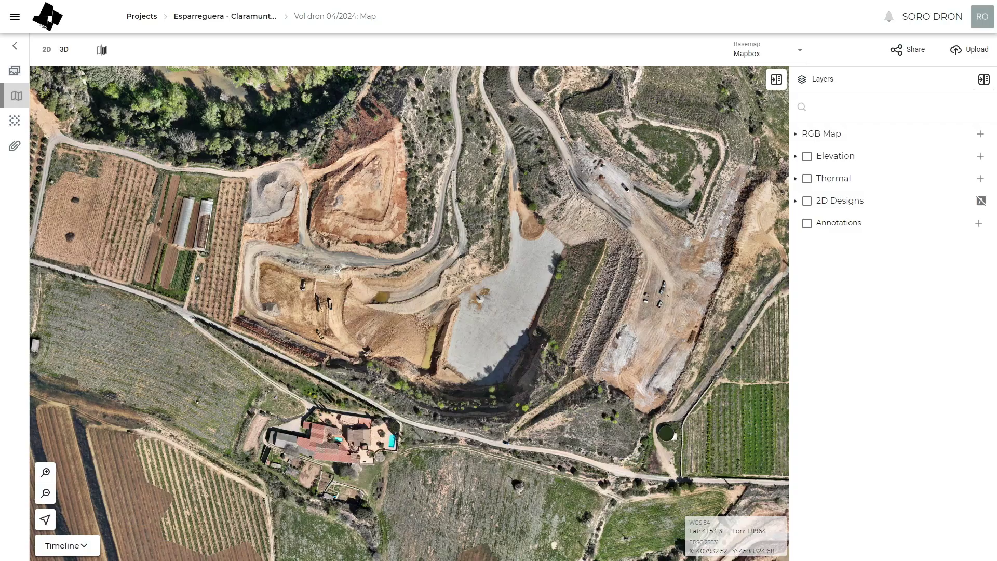
Centre the quarry excavation and expand RGB Map to list Ortofoto dron 04/2024 and Ortofoto 08/2022
left_click_drag(457, 378, 488, 383)
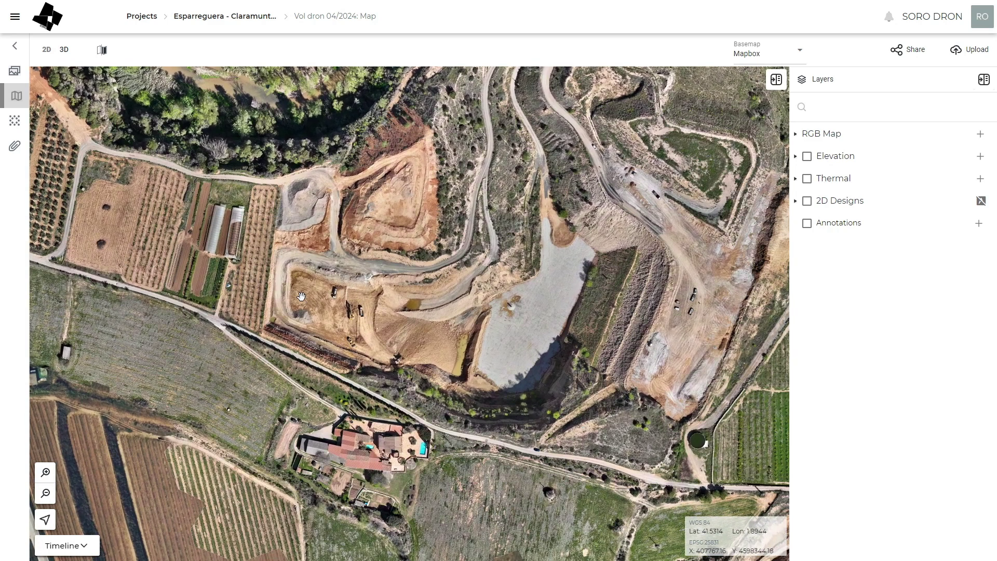
left_click_drag(533, 353, 534, 389)
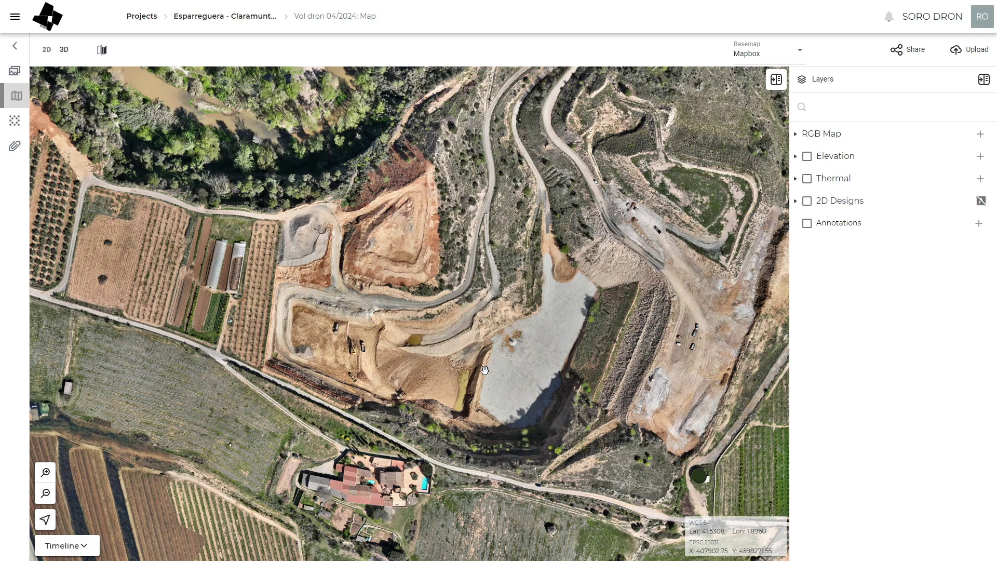
left_click_drag(562, 368, 514, 344)
left_click(774, 80)
scroll(545, 321, "up", 5)
scroll(545, 321, "down", 5)
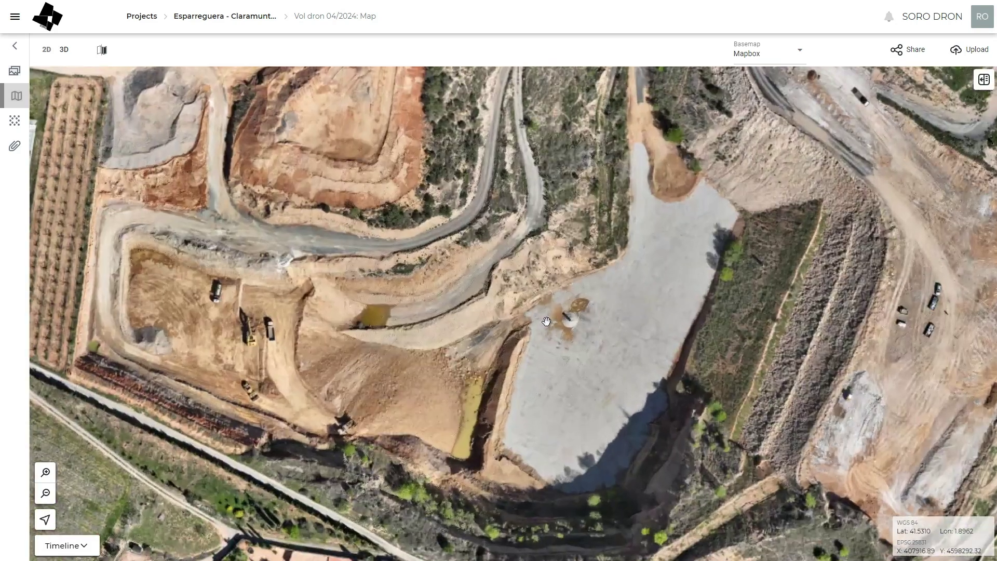
left_click(983, 80)
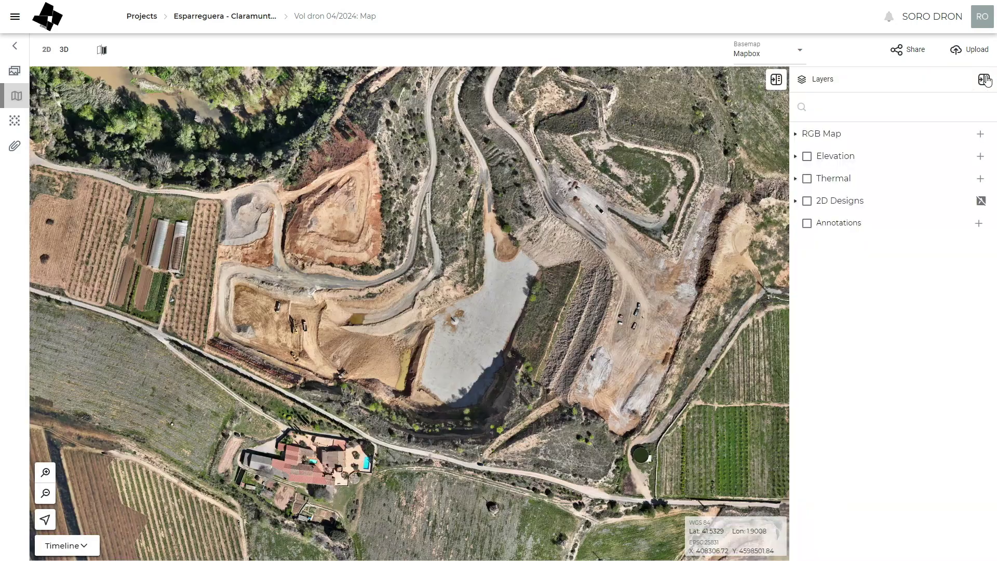
left_click_drag(444, 333, 467, 334)
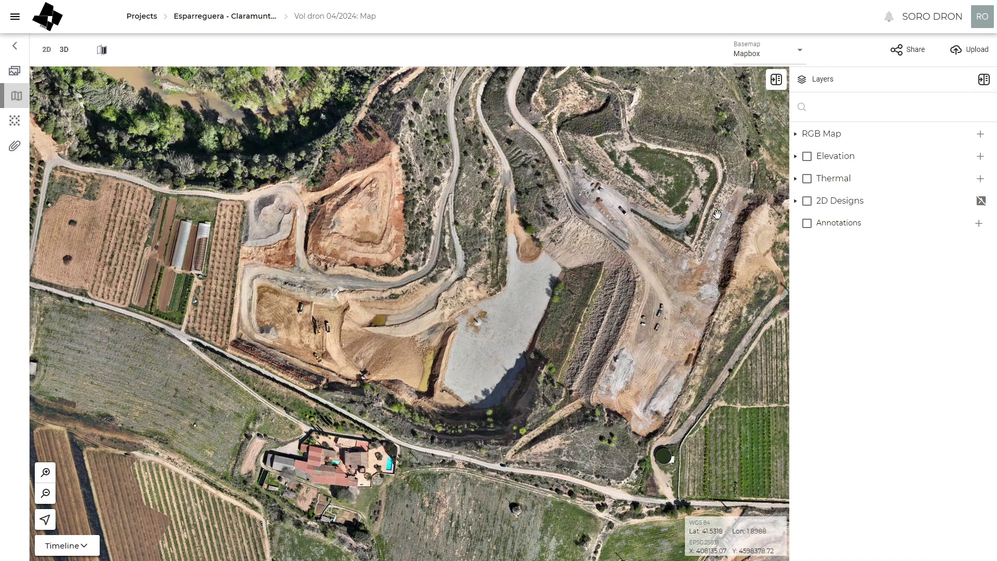
left_click(795, 133)
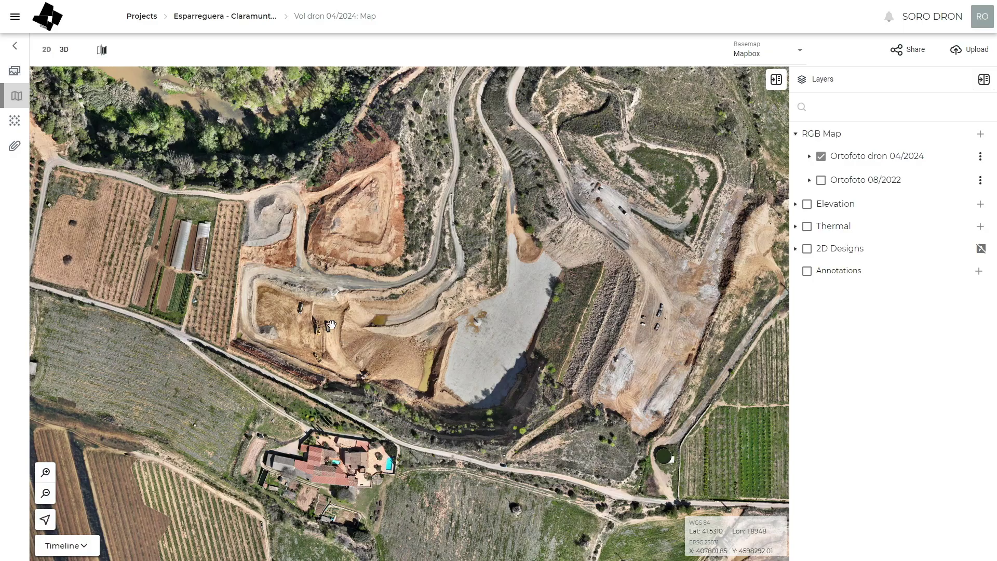
scroll(316, 331, "up", 6)
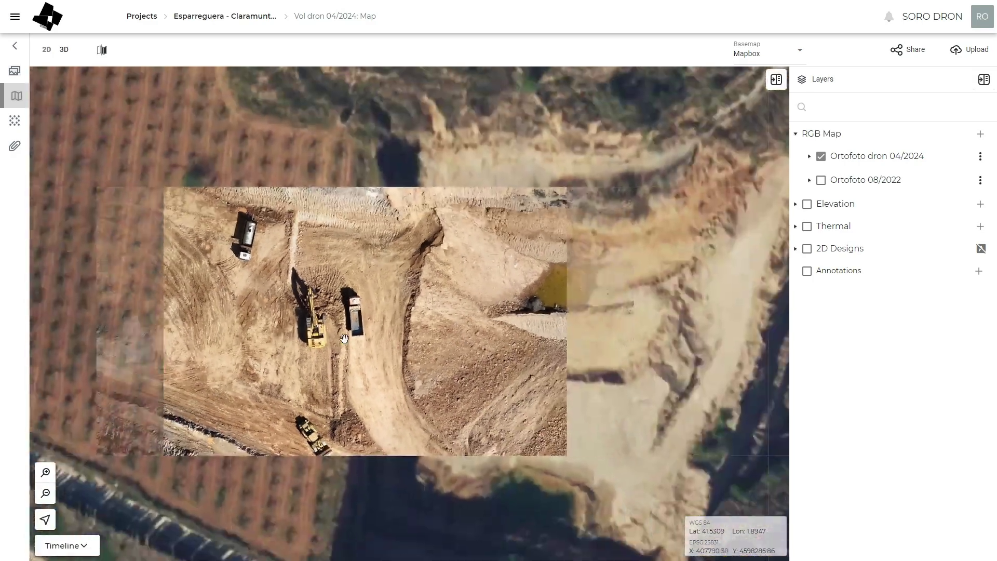
left_click_drag(536, 326, 187, 314)
left_click_drag(555, 306, 43, 329)
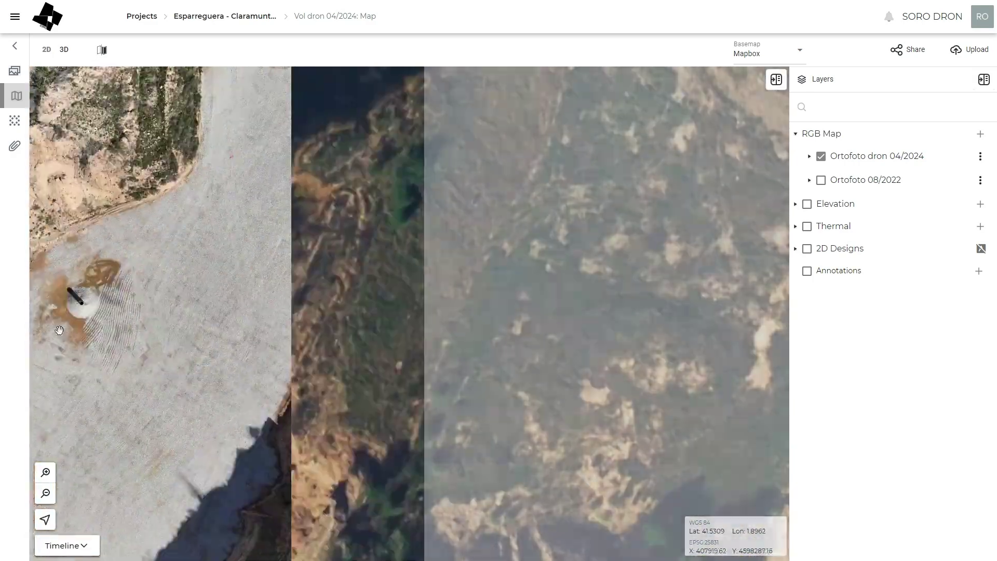
left_click_drag(558, 318, 167, 305)
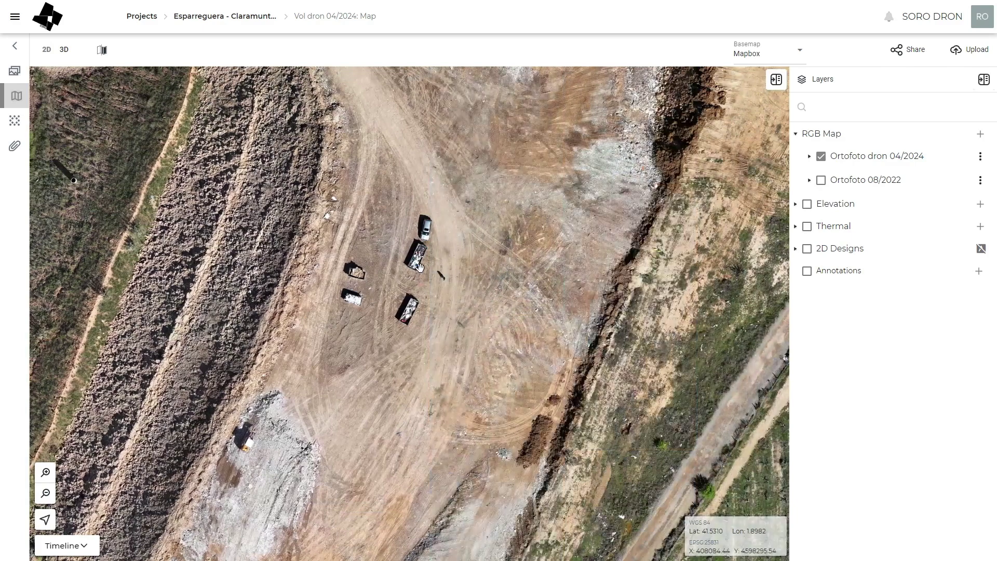
scroll(422, 239, "up", 4)
scroll(459, 267, "up", 4)
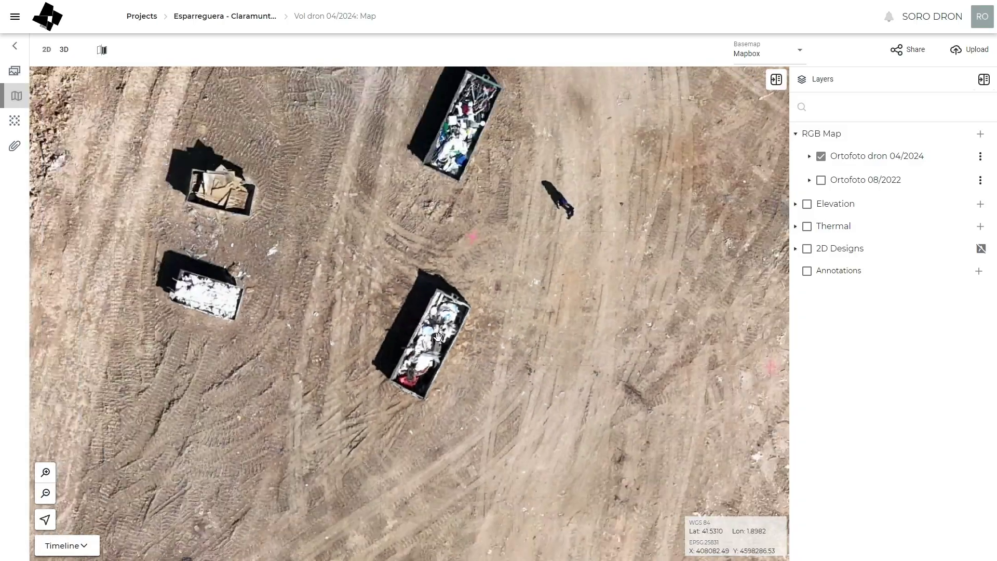
scroll(438, 335, "down", 5)
left_click_drag(440, 314, 533, 324)
scroll(535, 316, "down", 1)
scroll(535, 315, "down", 2)
left_click_drag(423, 344, 578, 334)
scroll(577, 334, "down", 2)
left_click_drag(510, 331, 527, 319)
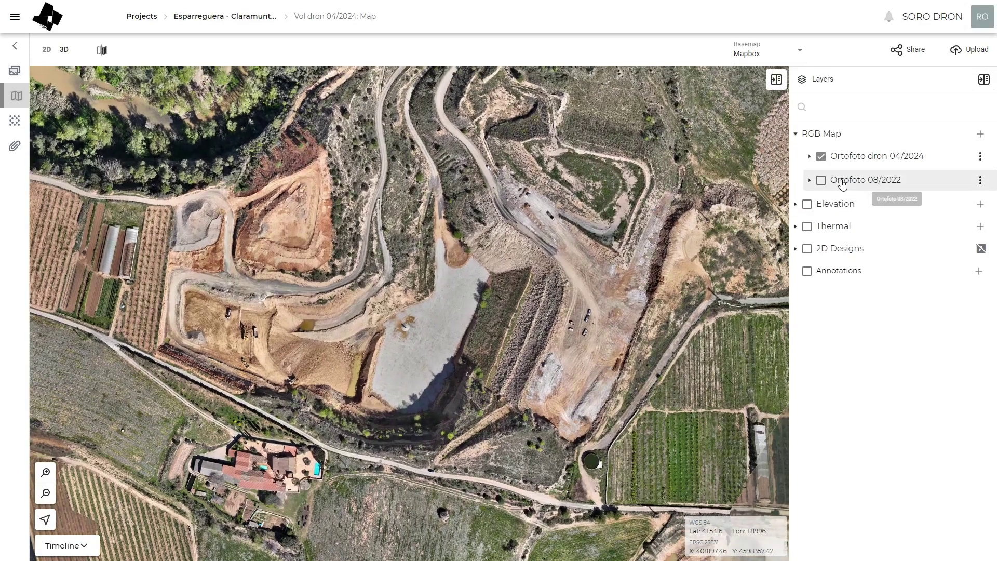
Turn on Ortofoto 08/2022 and toggle Ortofoto dron 04/2024 repeatedly to compare the flights, checking the timeline
left_click(820, 179)
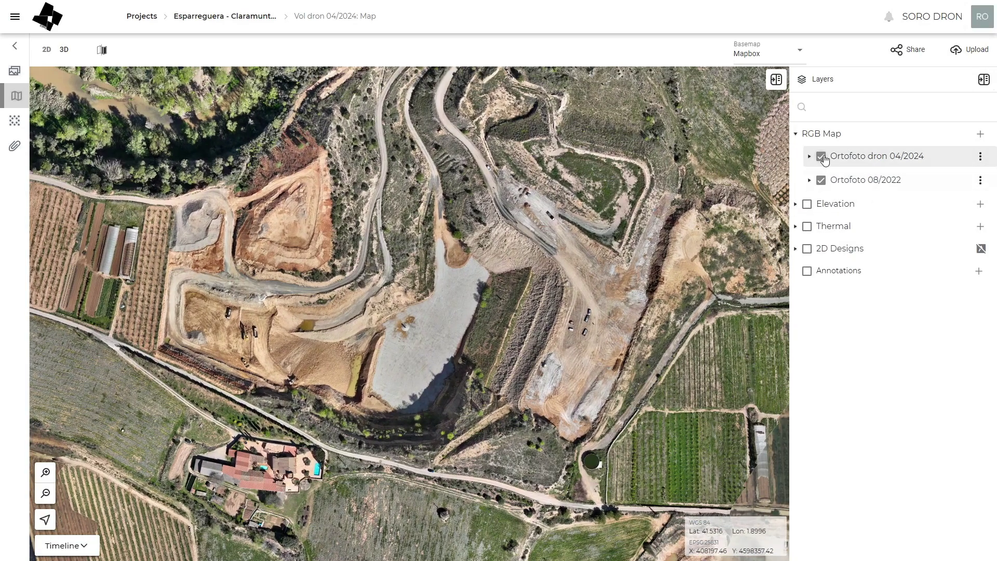
left_click(821, 155)
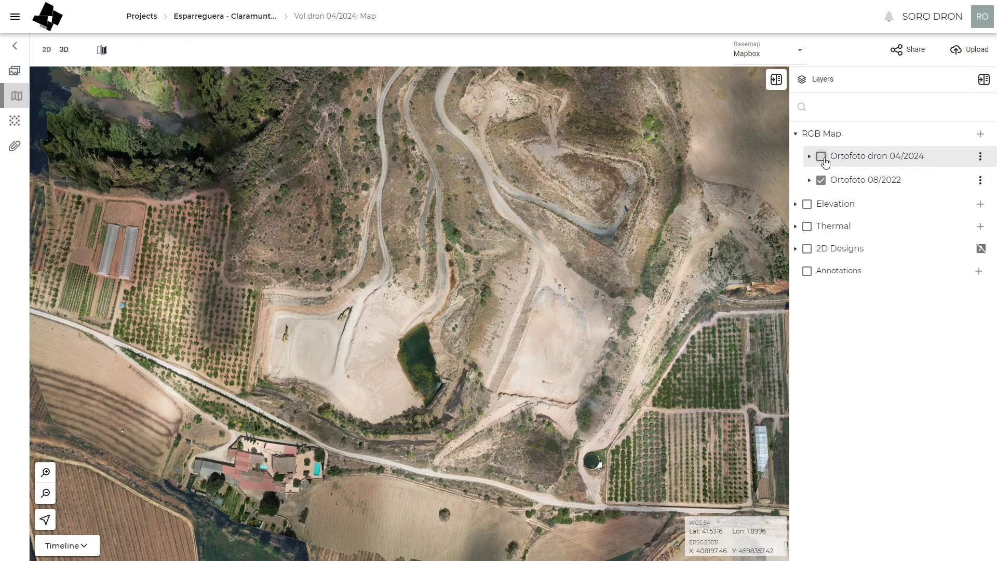
left_click(70, 546)
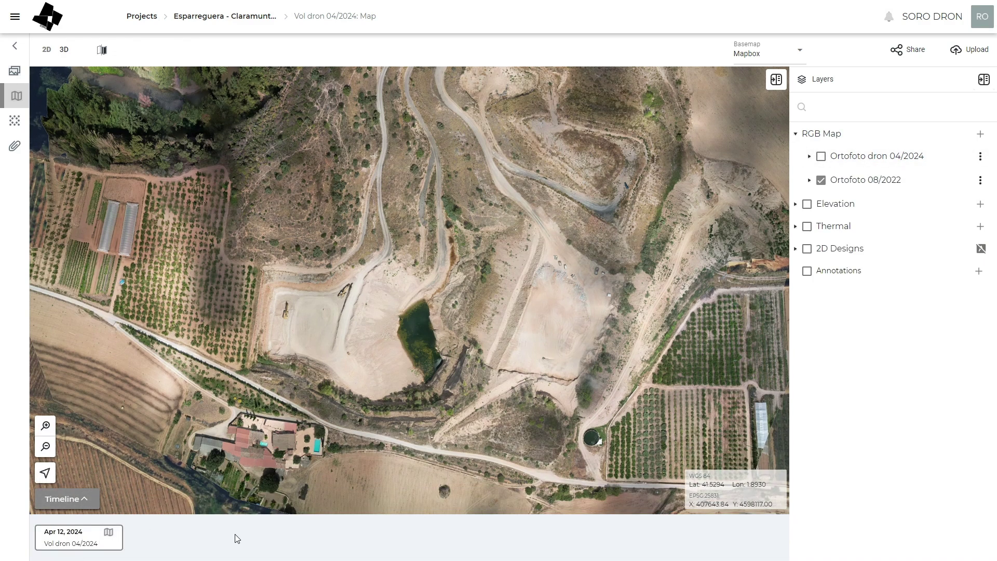
left_click(83, 500)
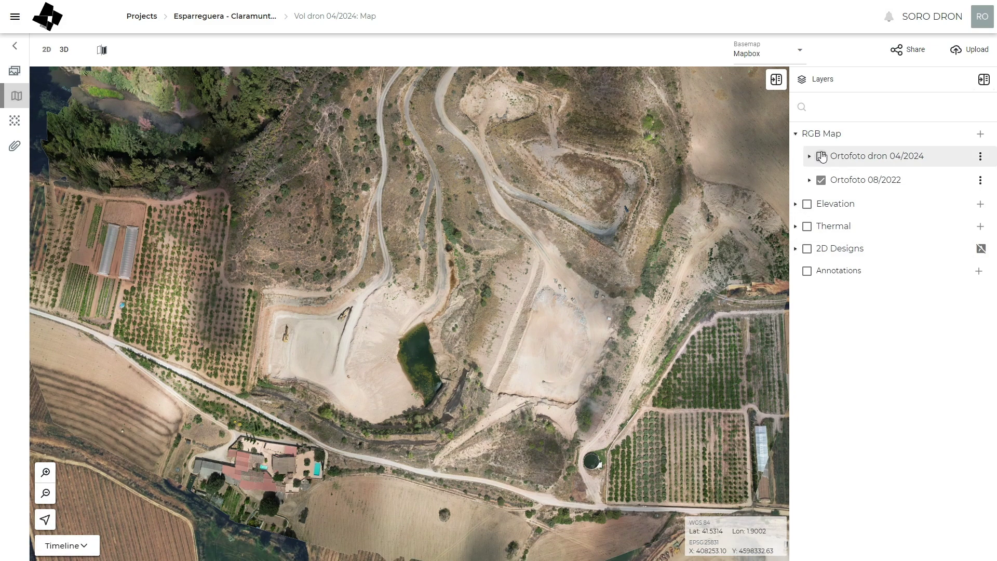
left_click(821, 158)
left_click(821, 160)
left_click(821, 157)
left_click(820, 157)
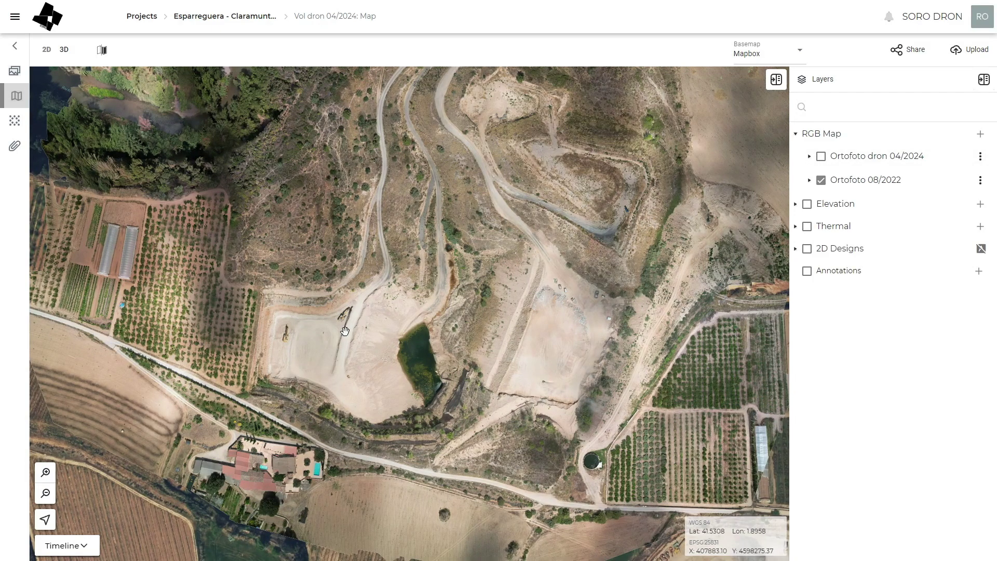
List Ortofoto dron 04/2024's source file, keep it on, turn off Ortofoto 08/2022 and enable Elevation
left_click(809, 156)
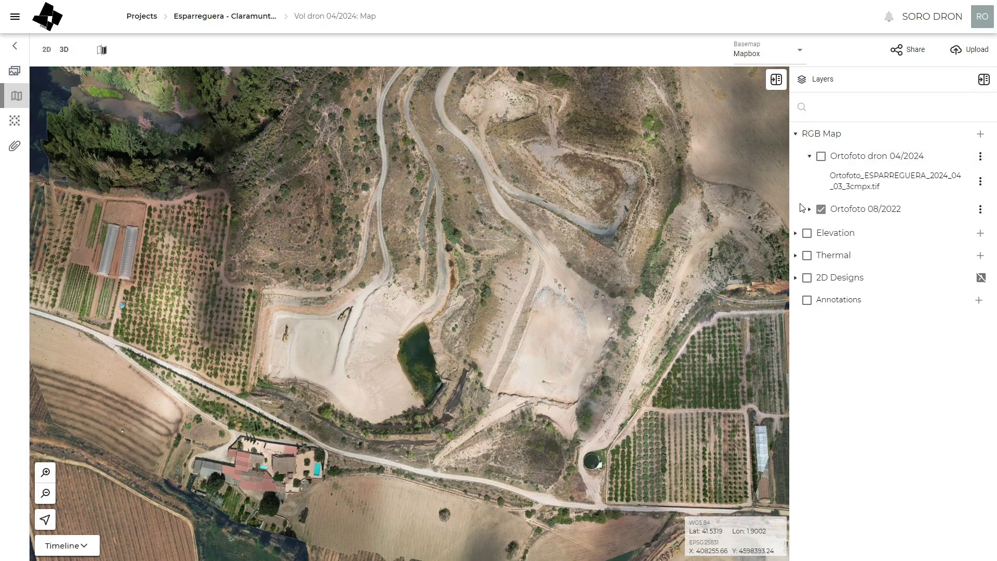
left_click(823, 156)
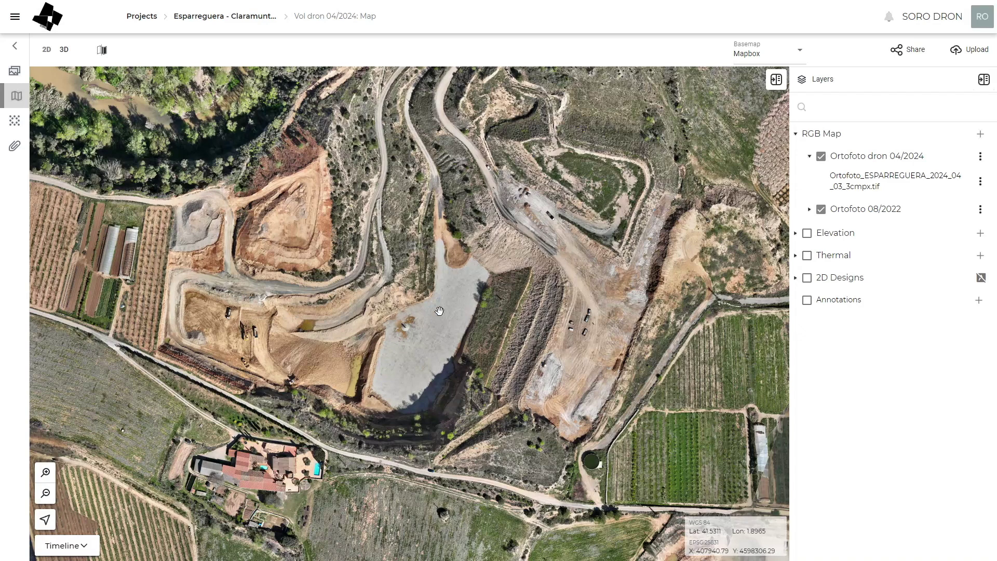
left_click(821, 156)
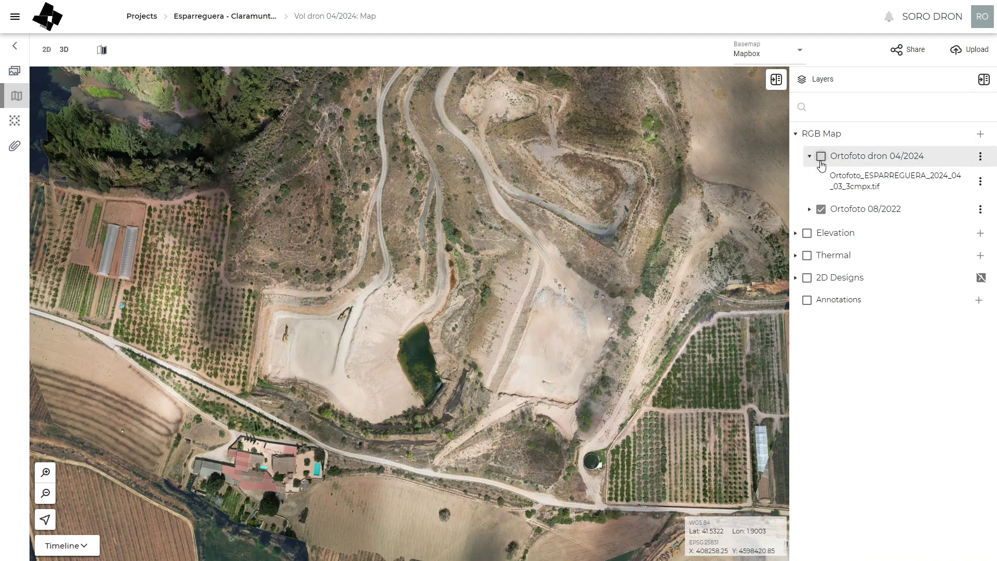
left_click(820, 158)
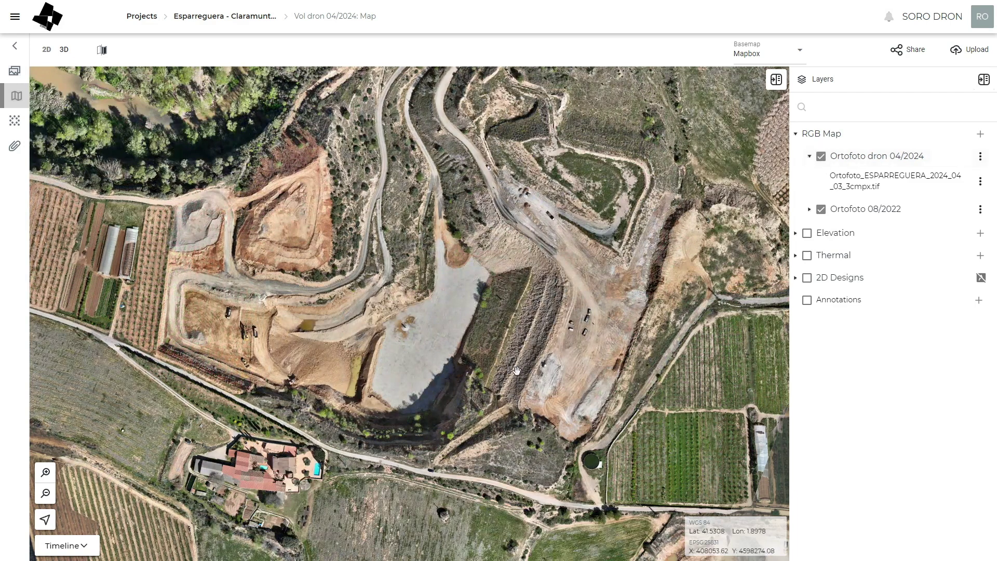
left_click_drag(750, 242, 775, 241)
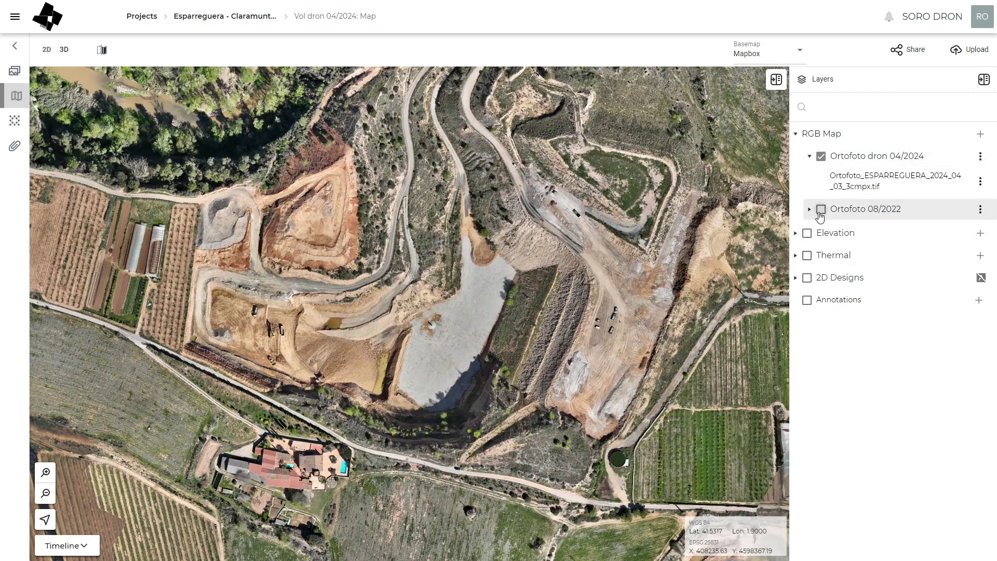
left_click(820, 208)
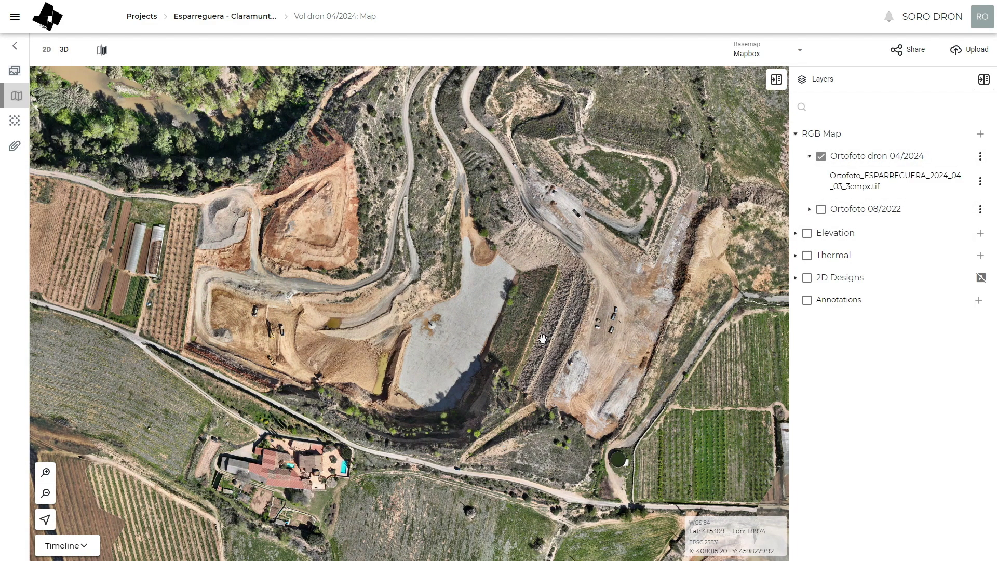
left_click(807, 234)
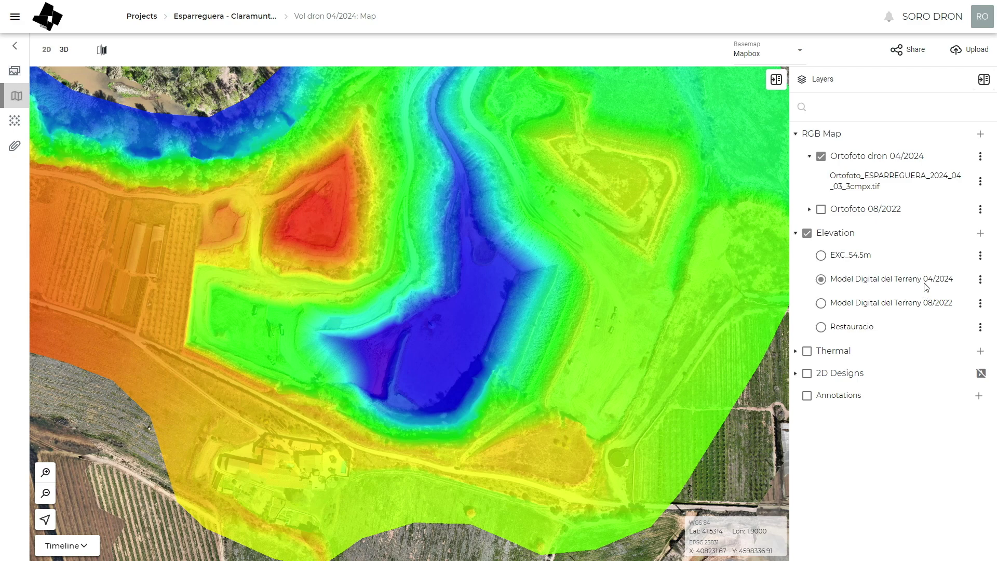
Cycle the elevation map through 08/2022, 04/2024, EXC_54.5m and Restauracio, ending on Model Digital del Terreny 08/2022
left_click_drag(454, 347, 495, 349)
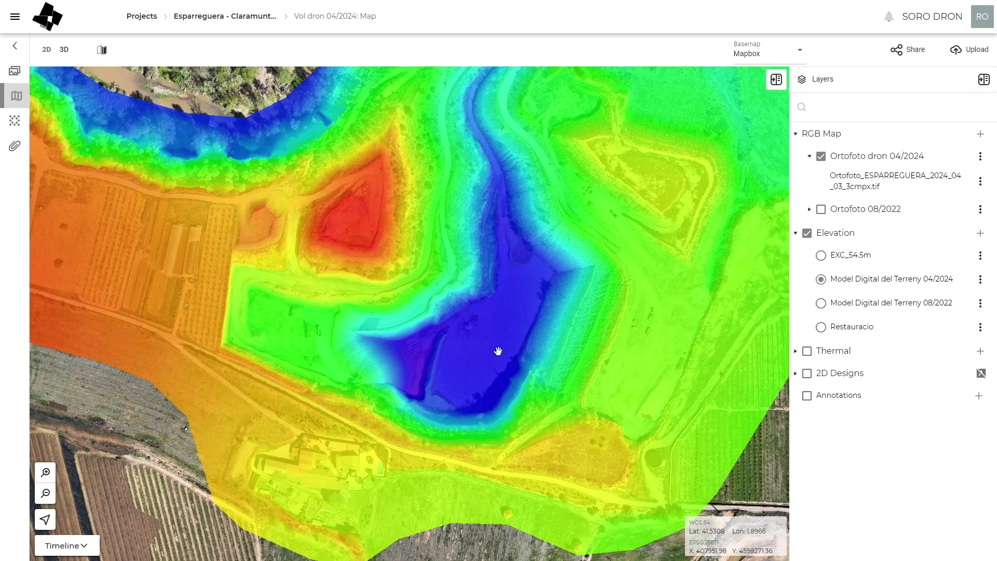
left_click(821, 304)
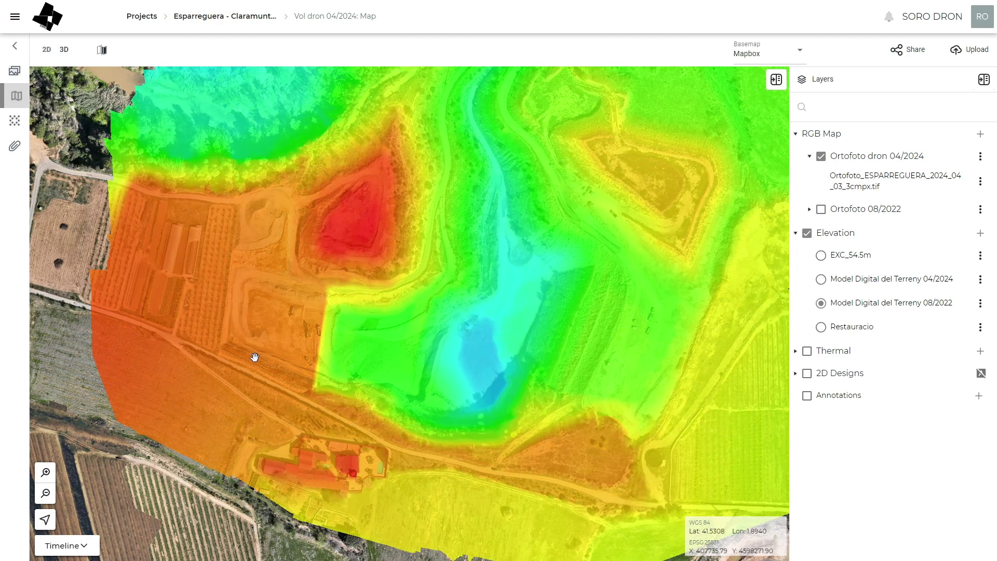
left_click(821, 280)
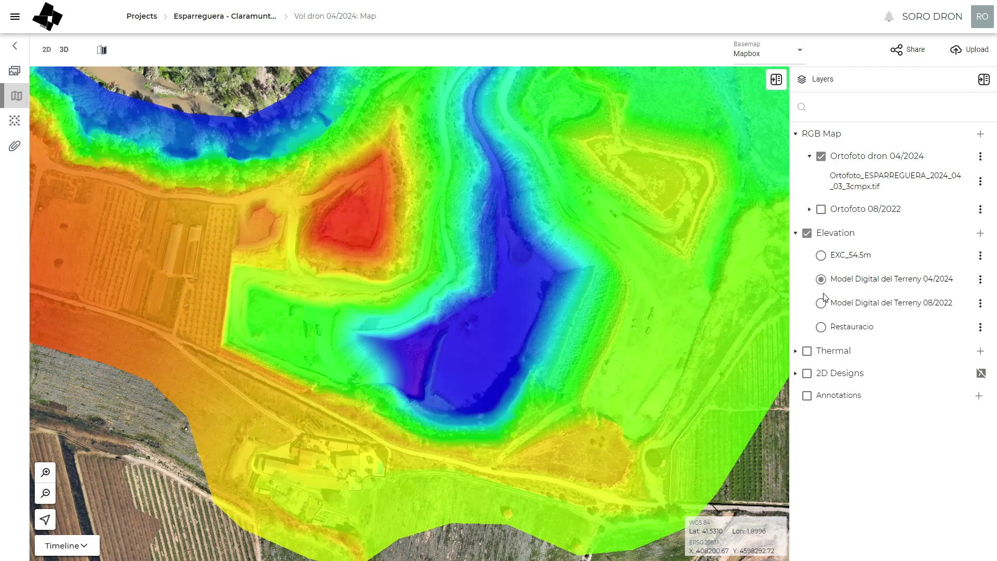
left_click(821, 255)
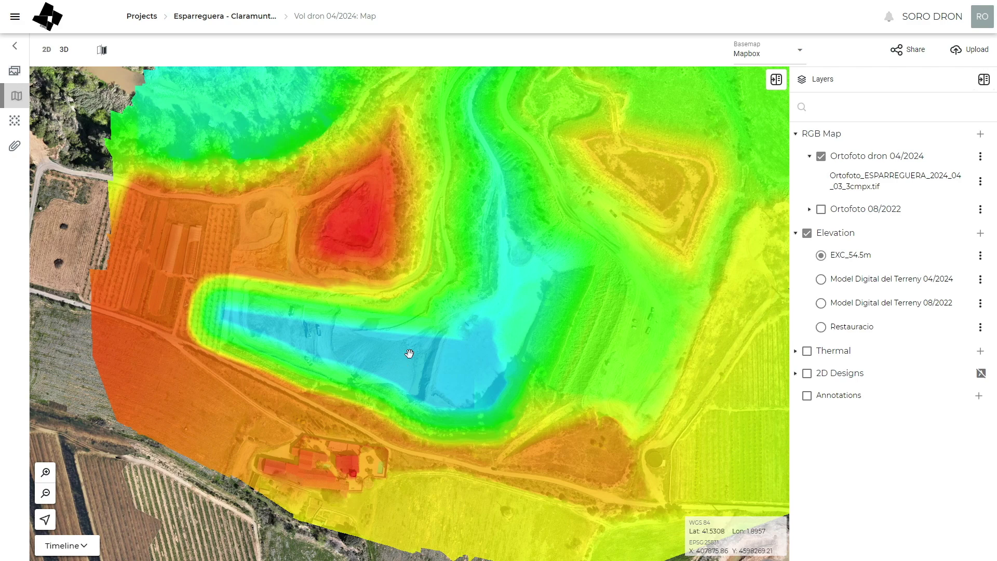
left_click(821, 327)
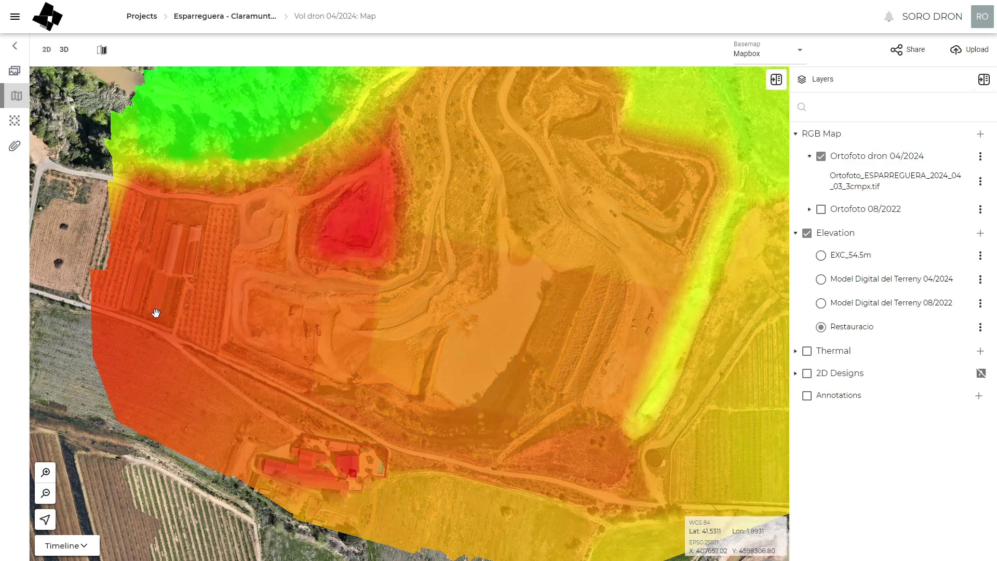
mouse_move(513, 294)
left_mouse_down()
mouse_move(500, 316)
mouse_move(496, 303)
left_mouse_up()
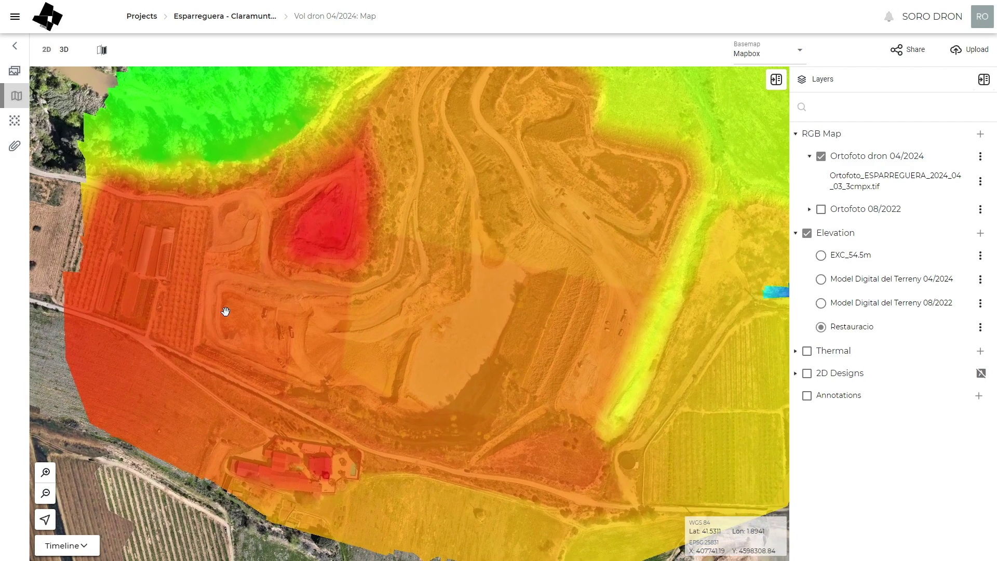
mouse_move(493, 345)
left_mouse_down()
mouse_move(515, 359)
mouse_move(502, 356)
left_mouse_up()
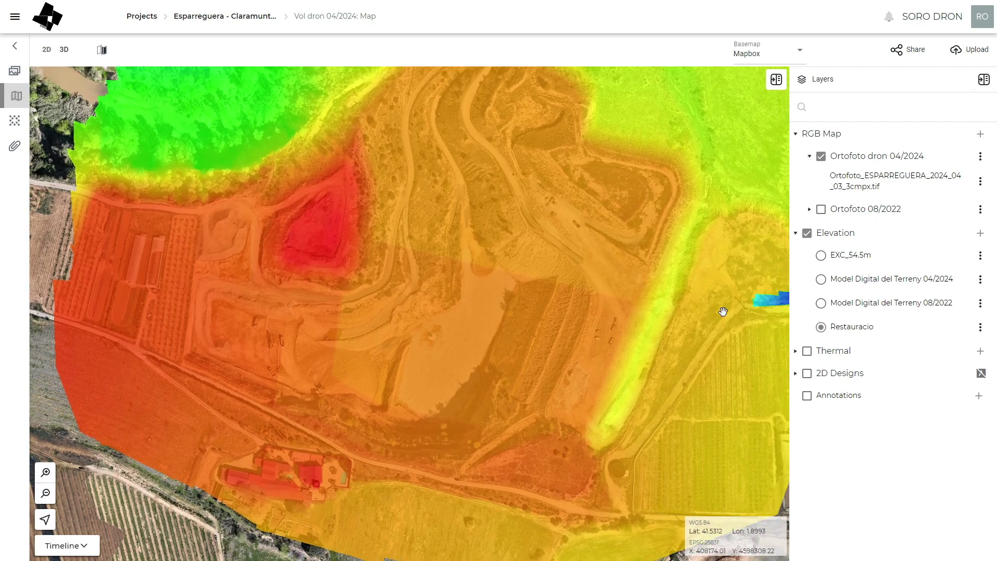
left_click(821, 303)
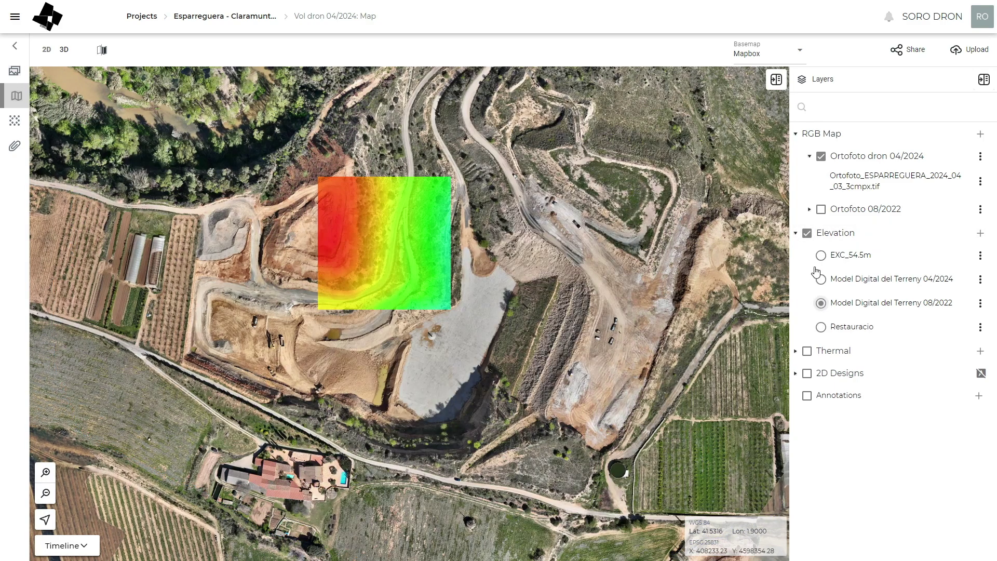
Turn off the Elevation and 2D Designs contour overlays and expand the Thermal group
left_click(807, 233)
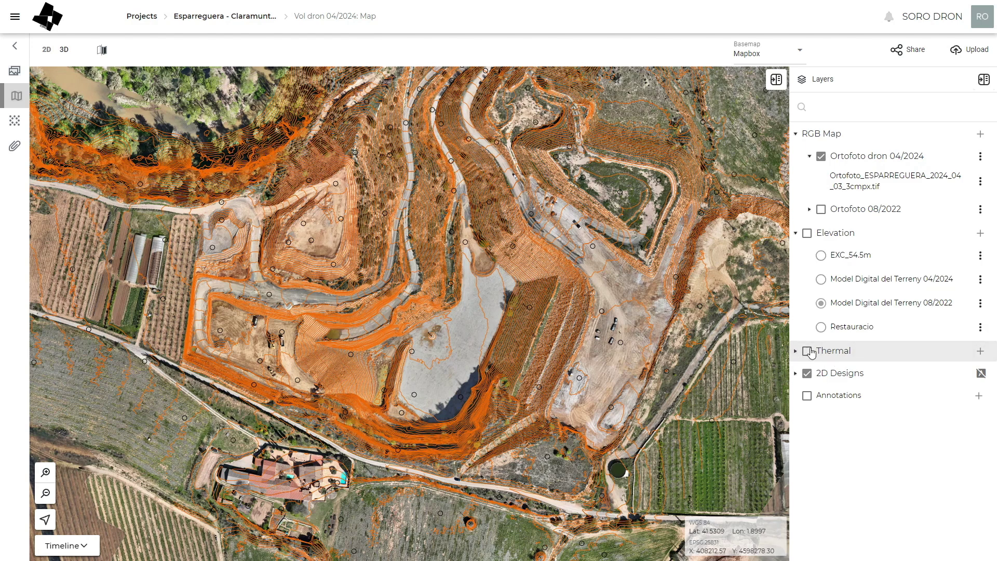
left_click(807, 373)
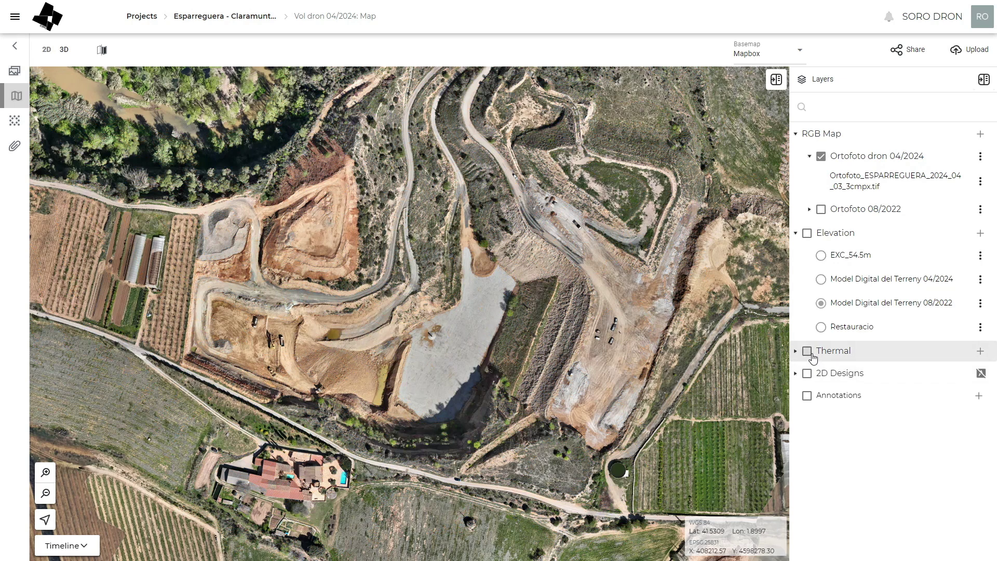
left_click(795, 351)
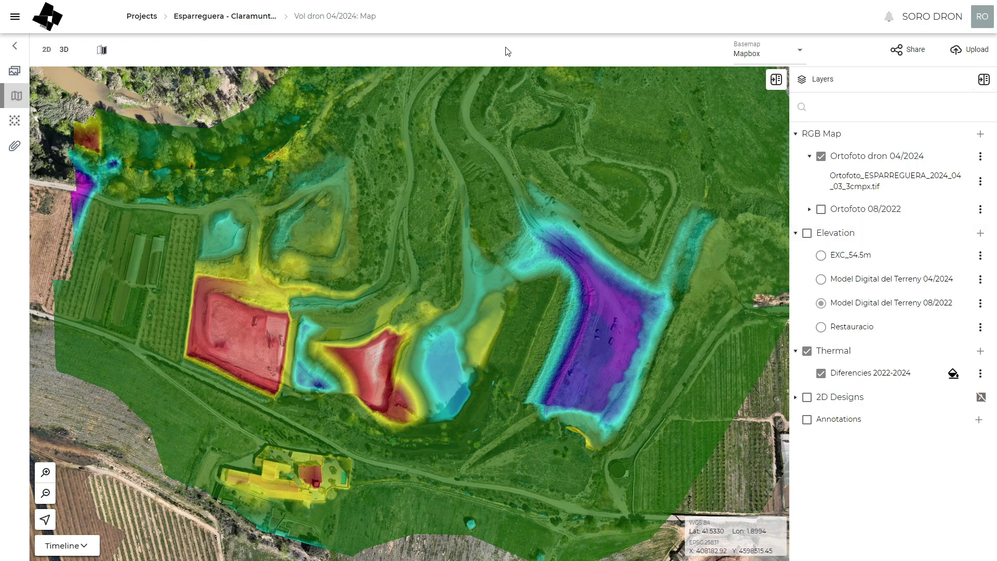
Switch to the 3D view, hide the point cloud, and tilt the terrain toward the horizon
left_click(63, 50)
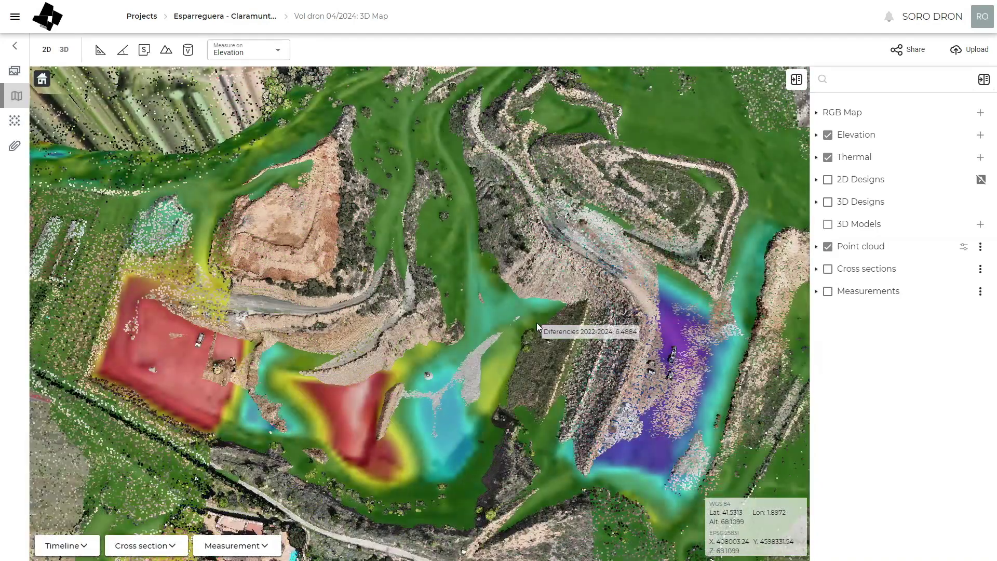
left_click(827, 246)
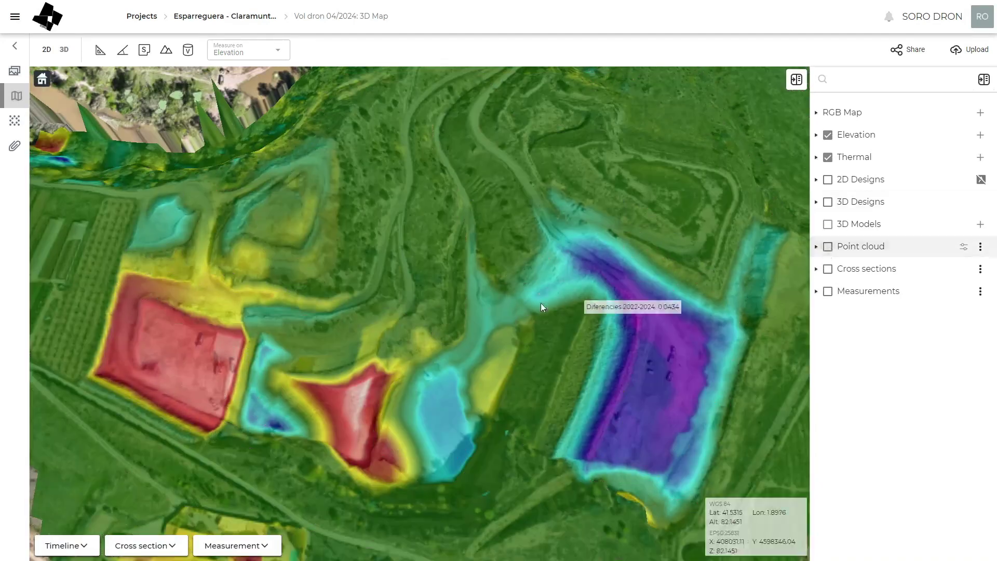
middle_click_drag(440, 393, 481, 372)
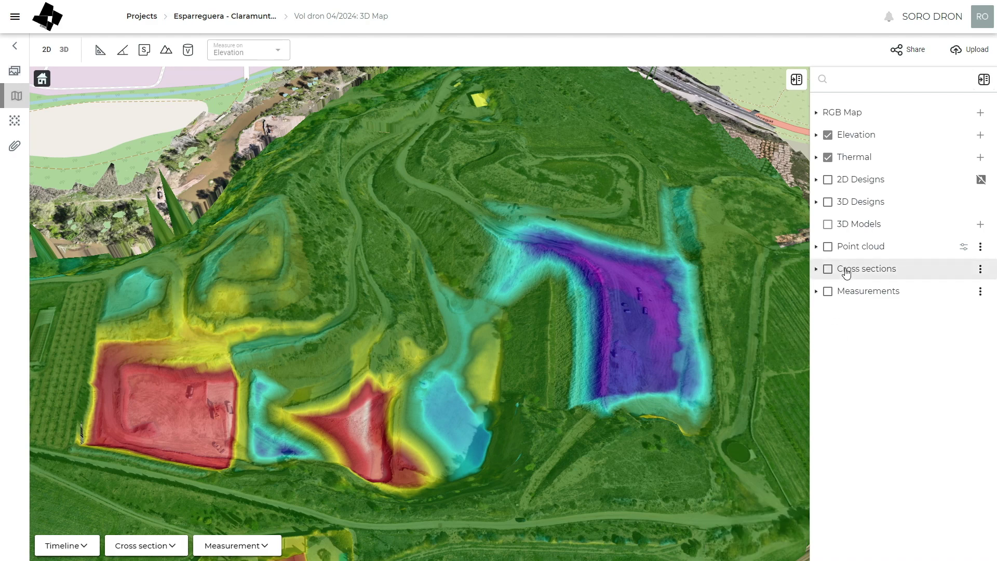
Show the cross sections, view cross-section 2's elevation profile, then hide the cross-section lines
left_click(828, 269)
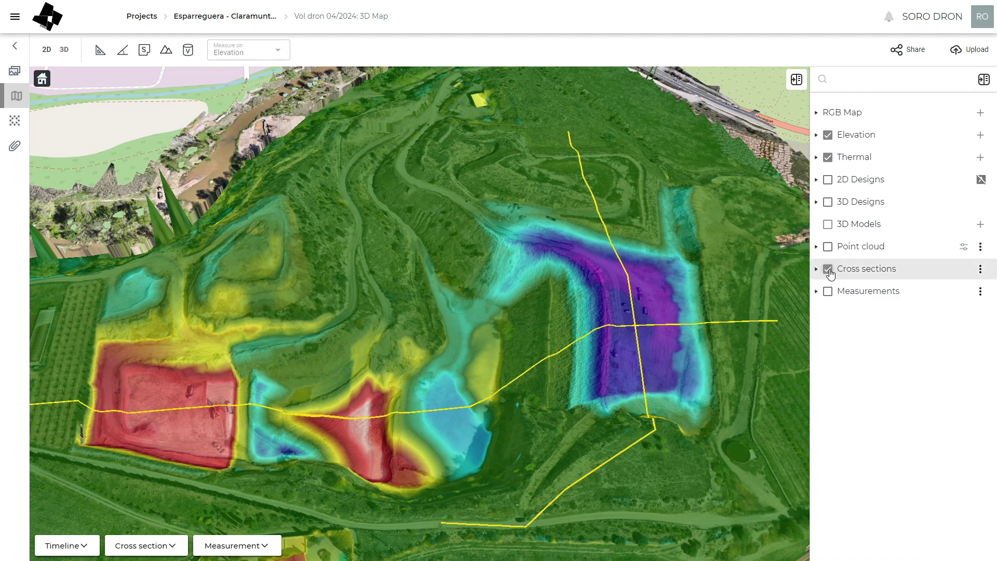
left_click(886, 317)
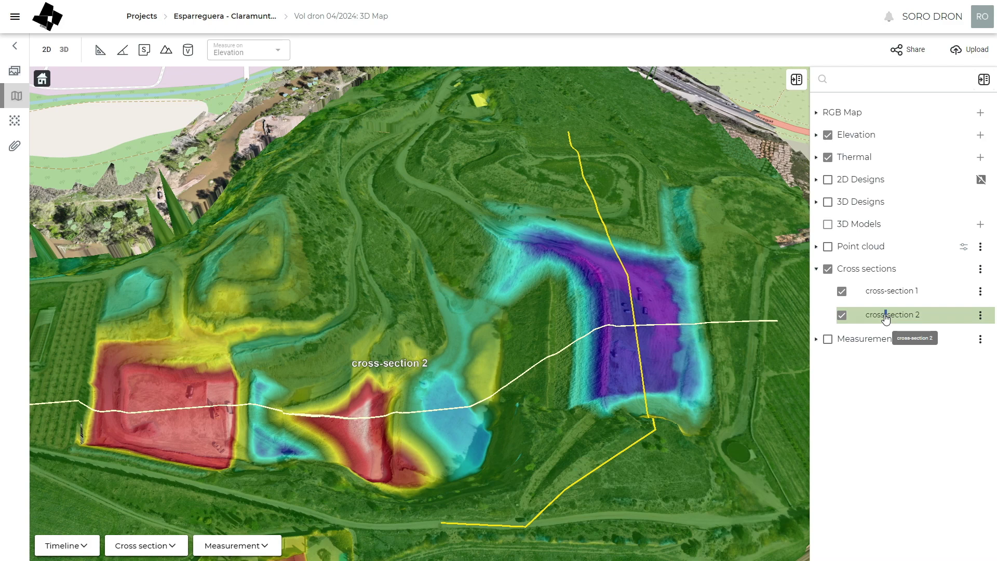
left_click(134, 546)
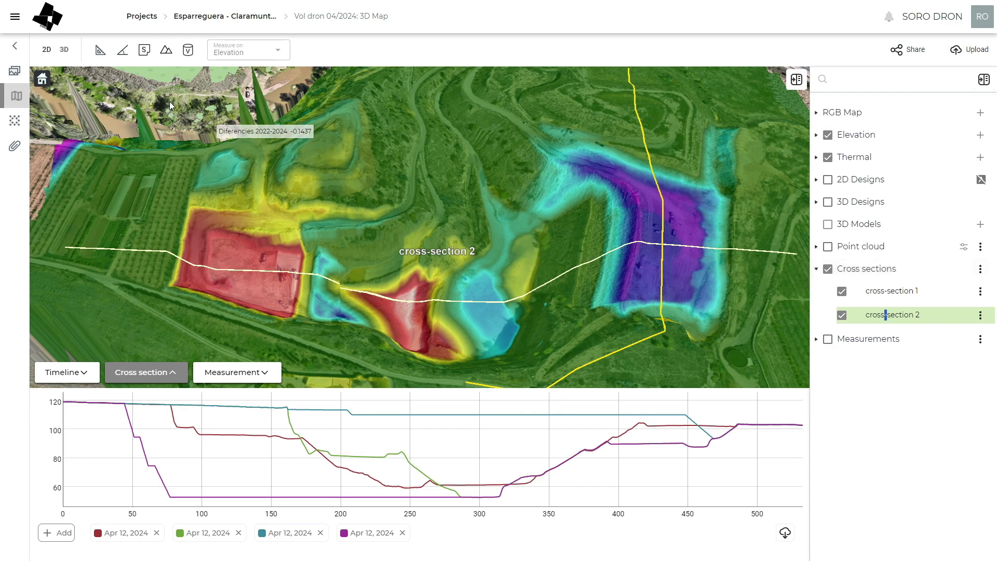
left_click(827, 269)
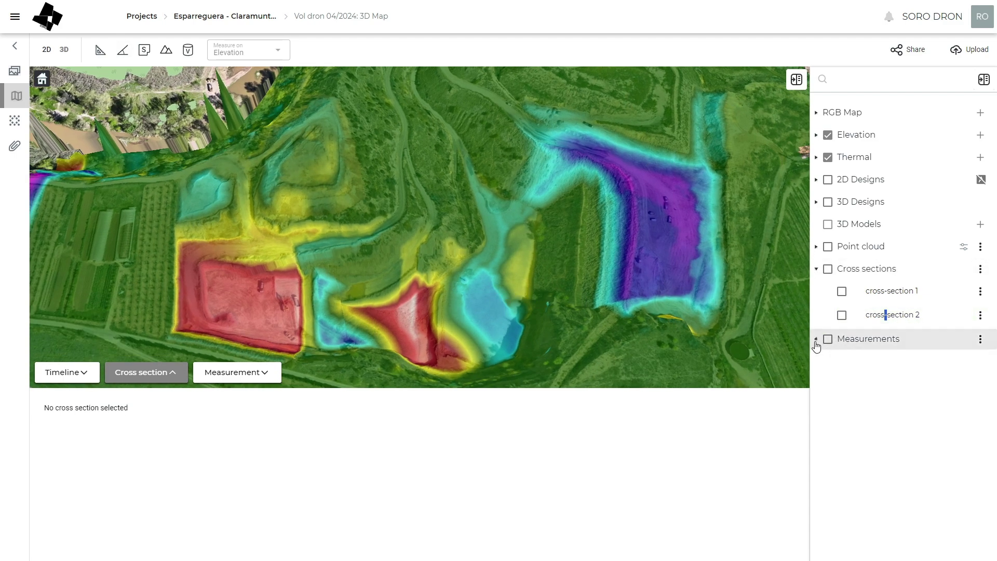
Turn on Measurements, hide the volume 2 polygon and turn off the Thermal difference overlay
left_click(827, 339)
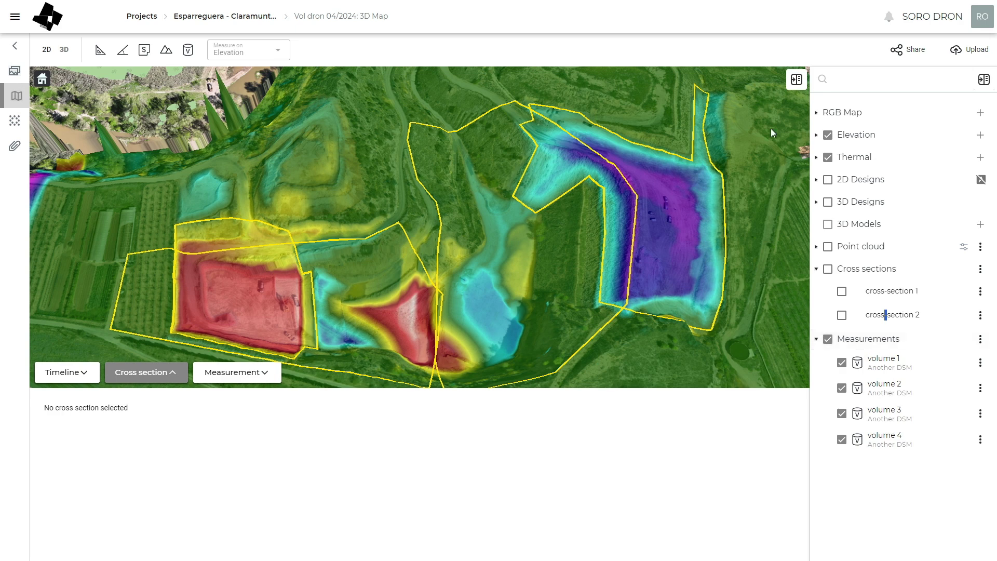
left_click(842, 387)
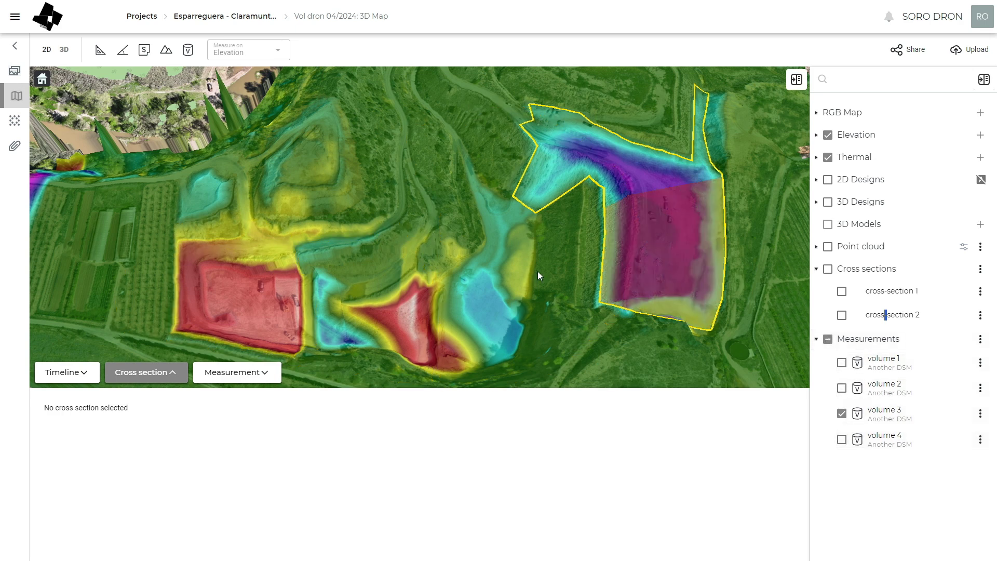
left_click(828, 158)
Orbit and zoom the 3D terrain onto the volume 3 polygon and close the empty profile panel
left_click_drag(526, 269, 575, 240)
middle_click_drag(546, 238, 527, 269)
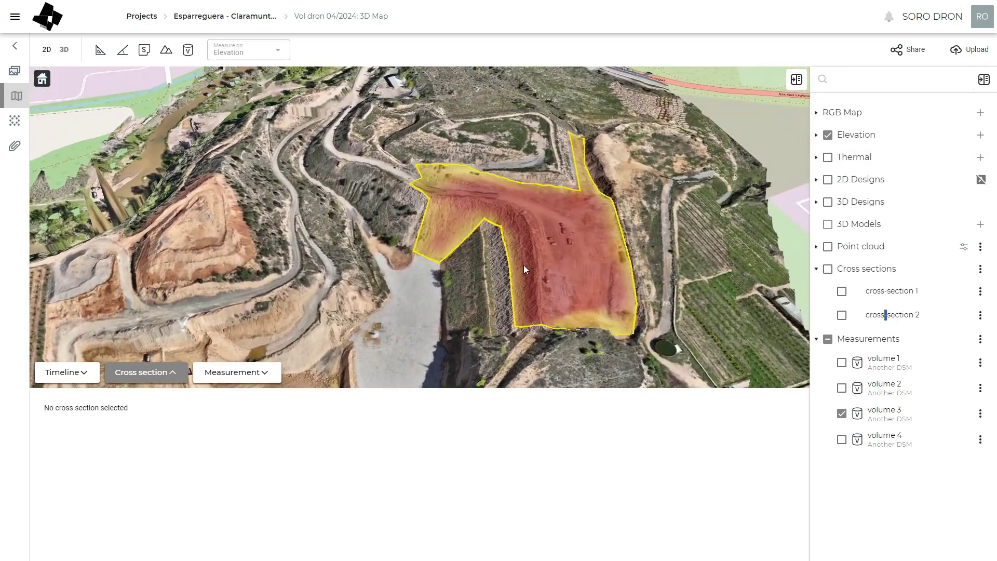
scroll(525, 267, "up", 3)
middle_click_drag(422, 305, 469, 280)
scroll(462, 260, "down", 6)
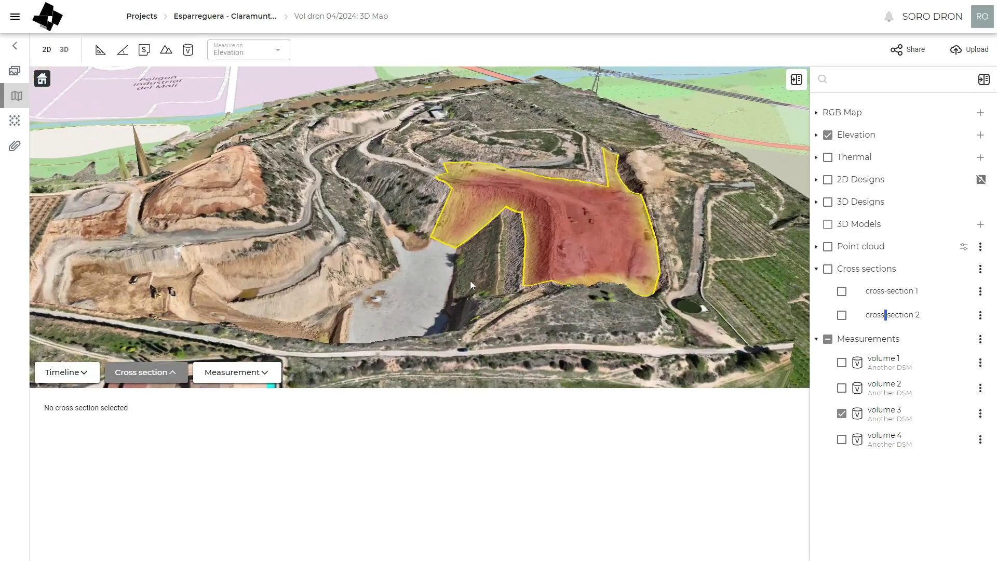
left_click(140, 371)
scroll(464, 286, "up", 5)
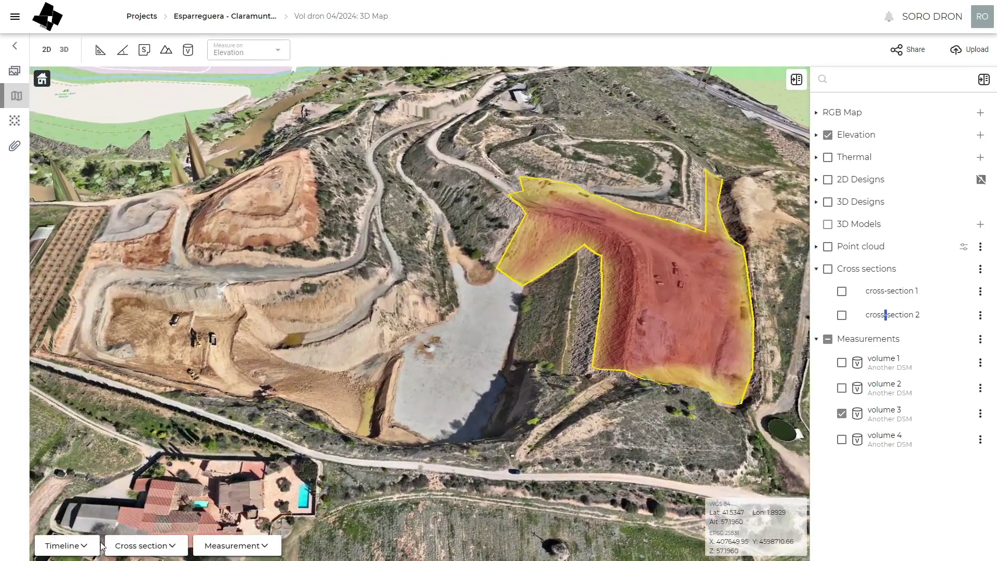
Switch to the 08/2022 terrain model and Ortofoto 08/2022, turning off Ortofoto dron 04/2024
left_click(66, 545)
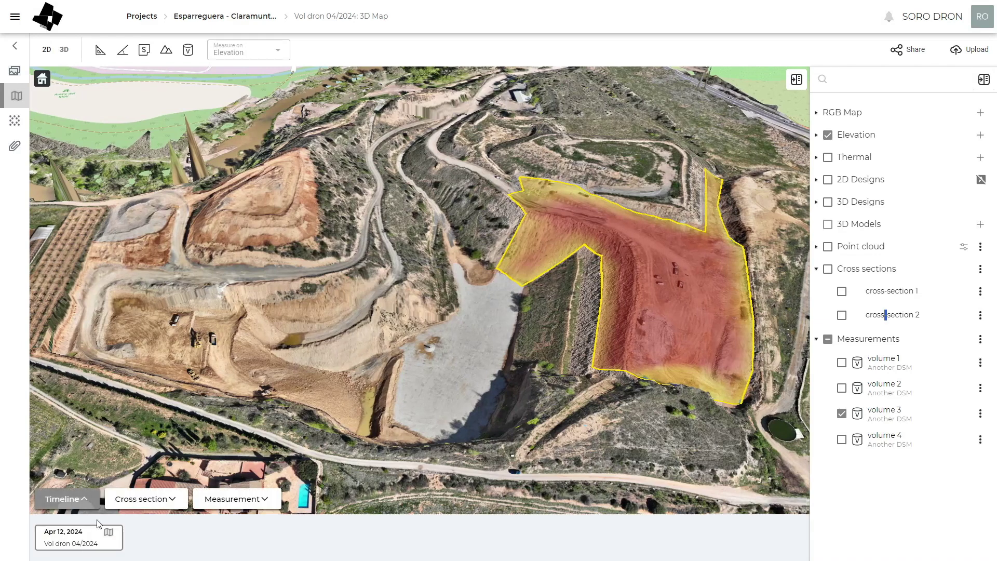
left_click(98, 503)
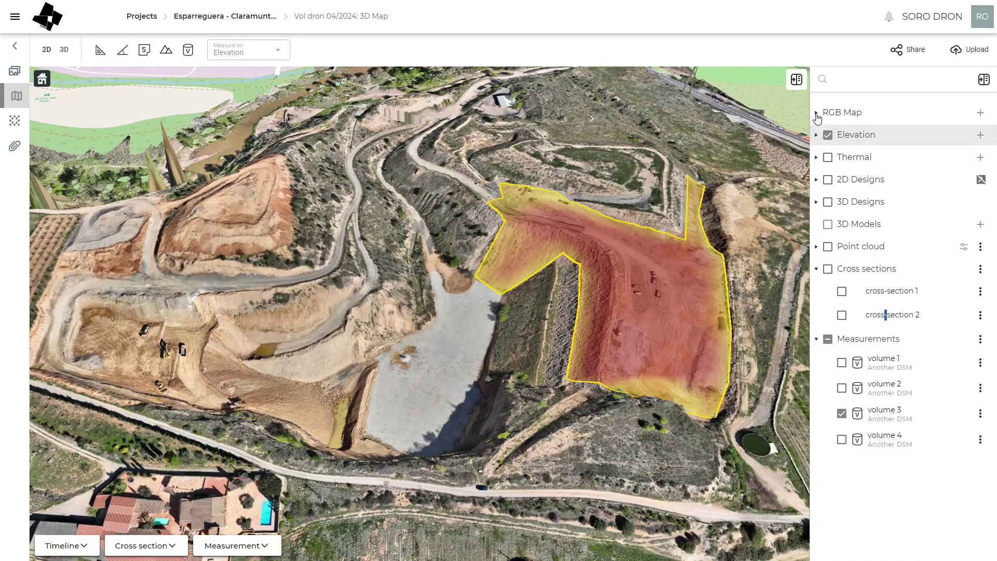
left_click(816, 112)
left_click(842, 260)
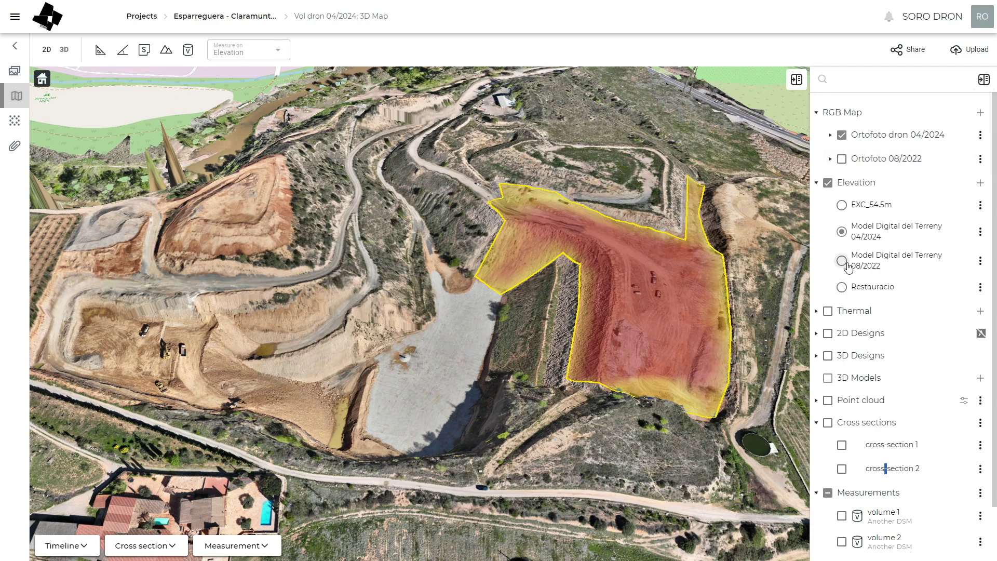
left_click(842, 158)
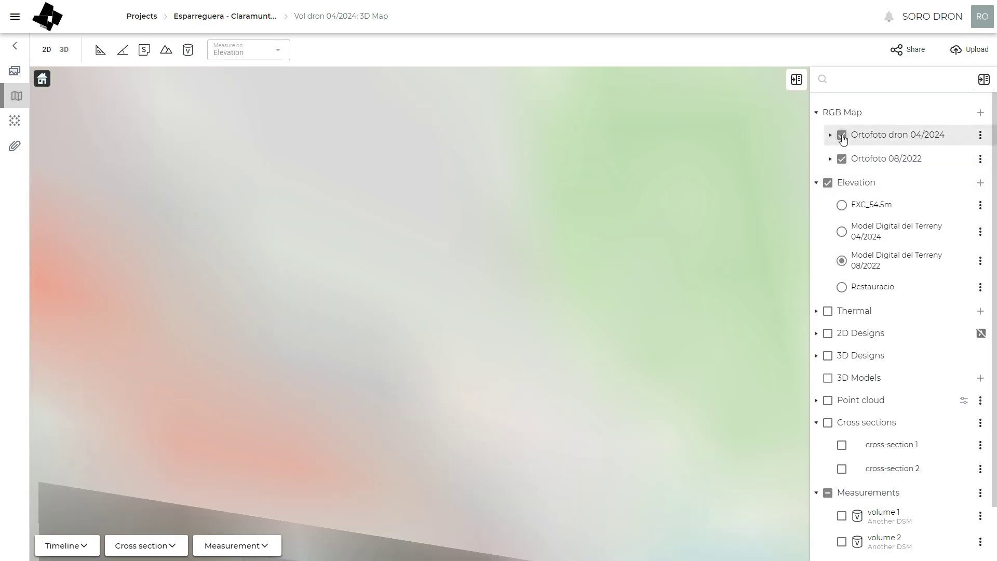
left_click(841, 135)
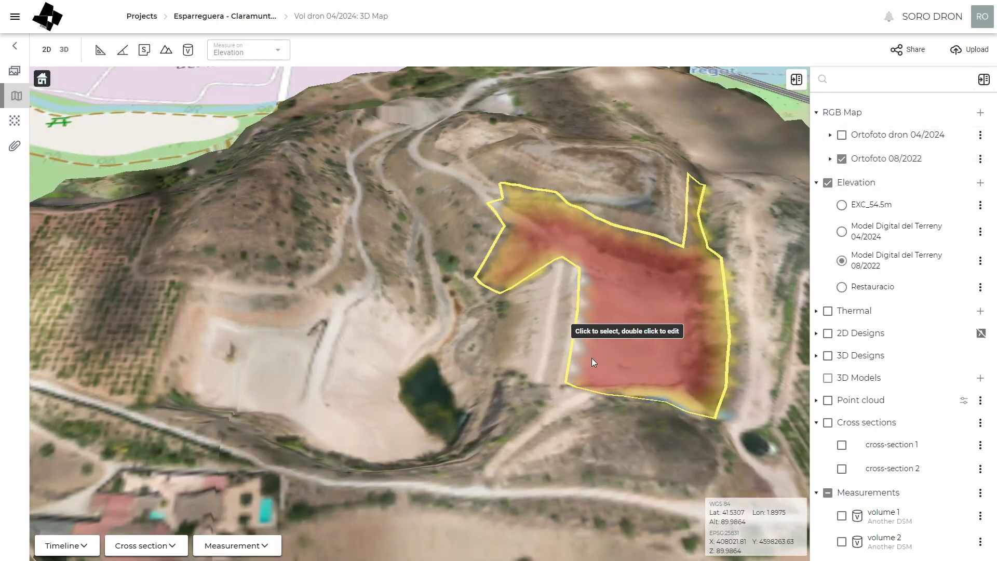
Orbit and zoom the 3D terrain to view the volume 3 polygon from several angles
middle_click_drag(485, 315, 556, 310)
scroll(481, 220, "up", 3)
middle_click_drag(483, 221, 472, 344)
scroll(426, 321, "down", 5)
scroll(435, 344, "up", 2)
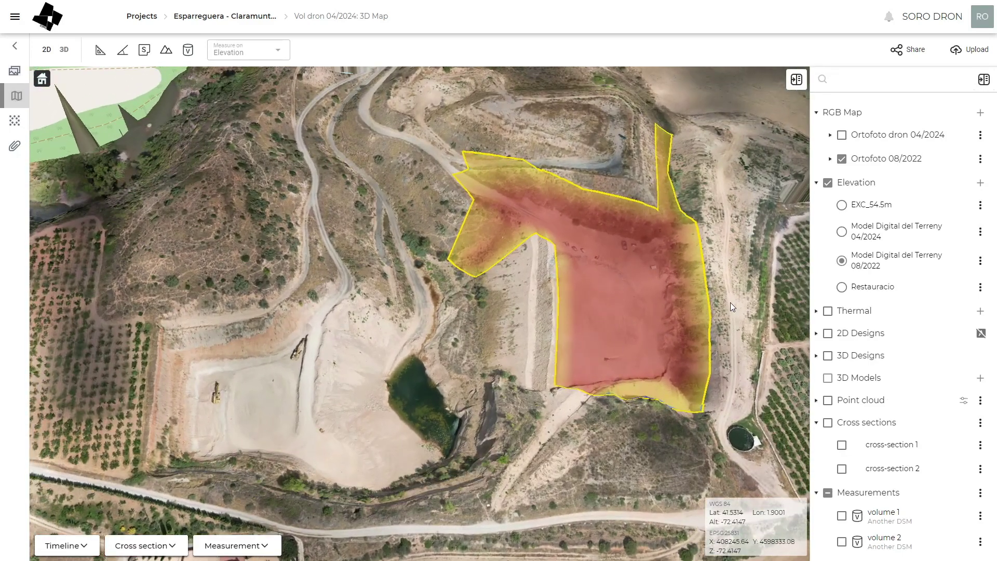
middle_click_drag(361, 345, 540, 306)
middle_click_drag(374, 294, 384, 342)
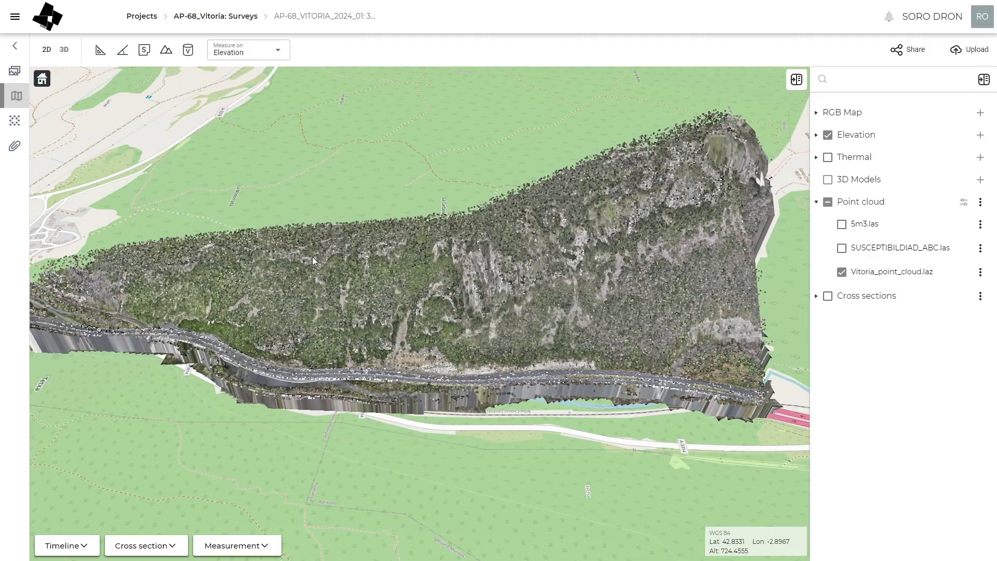
Orbit and zoom the Vitoria point cloud until the cliff road runs horizontally
middle_click_drag(503, 302, 463, 347)
scroll(491, 315, "up", 4)
left_click_drag(474, 370, 427, 338)
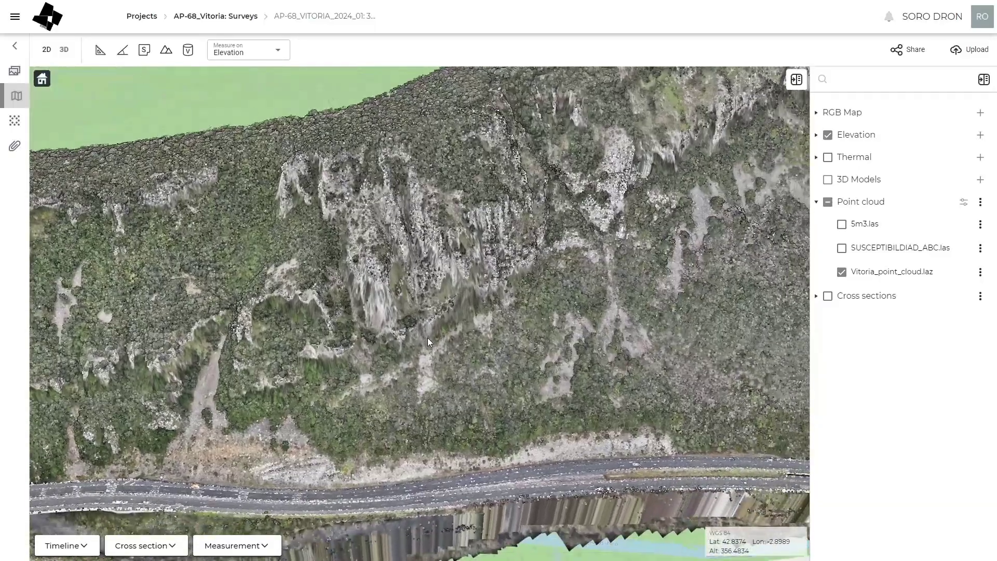
middle_click_drag(441, 333, 451, 371)
left_click_drag(451, 369, 446, 317)
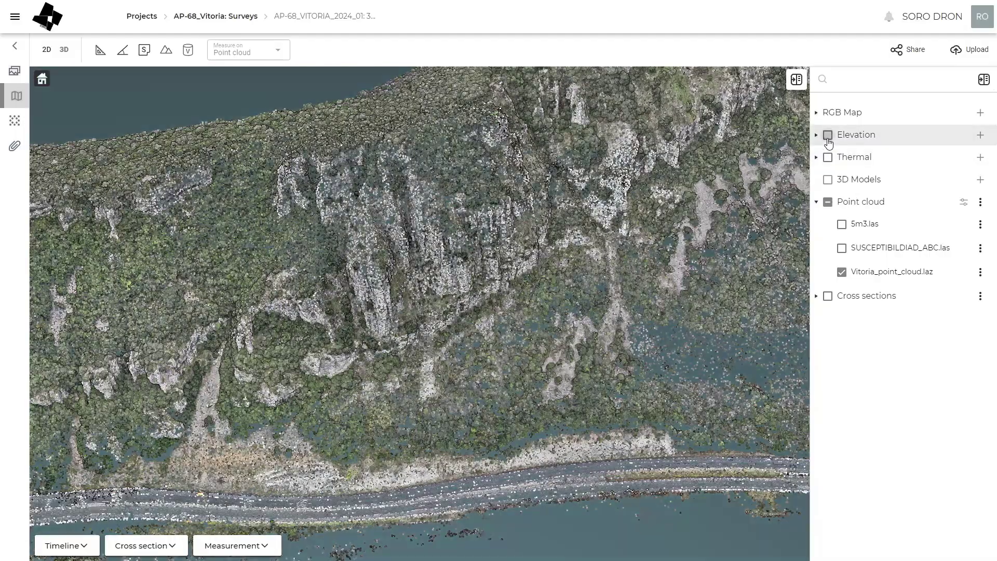
Toggle Elevation off and back on, then zoom and pan in close on the cliff face
left_click(827, 135)
left_click(828, 135)
left_click_drag(514, 275, 419, 345)
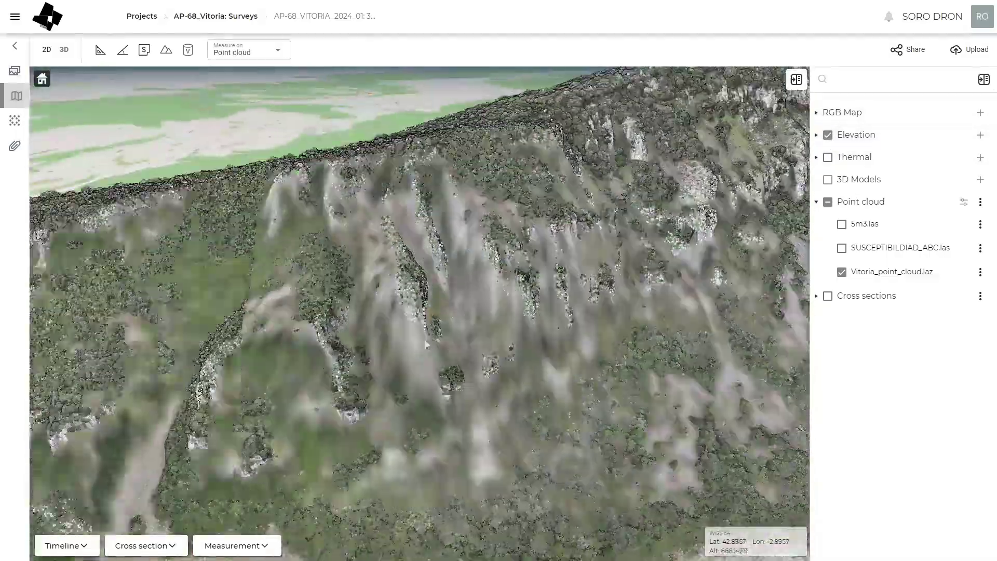
scroll(440, 317, "up", 6)
scroll(443, 317, "up", 4)
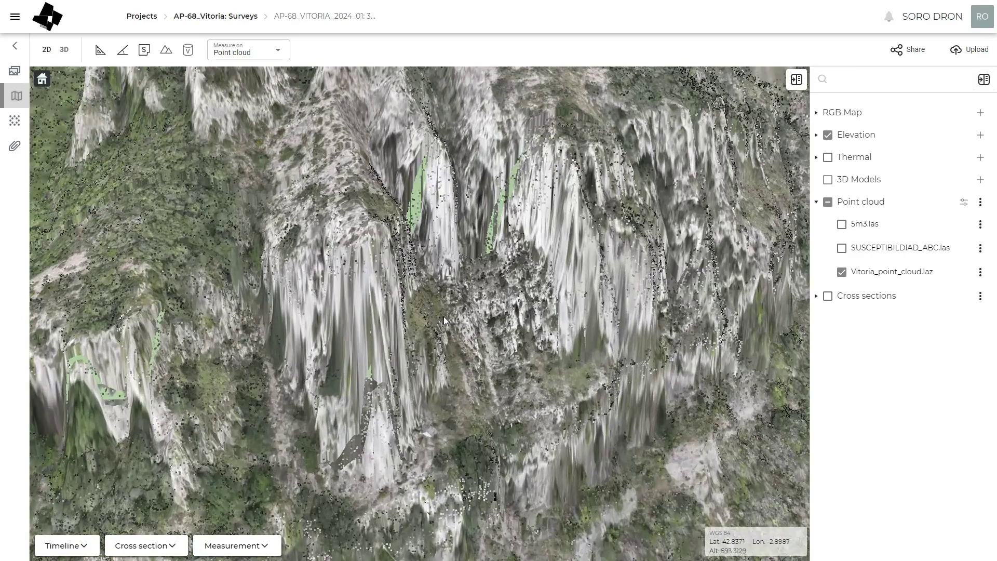
left_click_drag(449, 320, 489, 332)
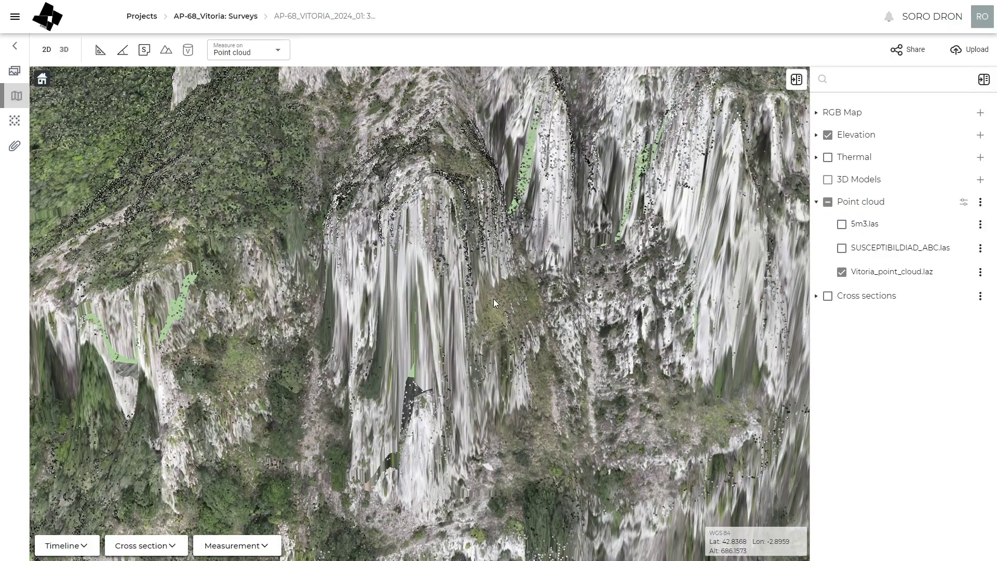
mouse_move(494, 303)
left_mouse_down()
mouse_move(451, 311)
mouse_move(491, 307)
mouse_move(438, 299)
mouse_move(482, 305)
left_mouse_up()
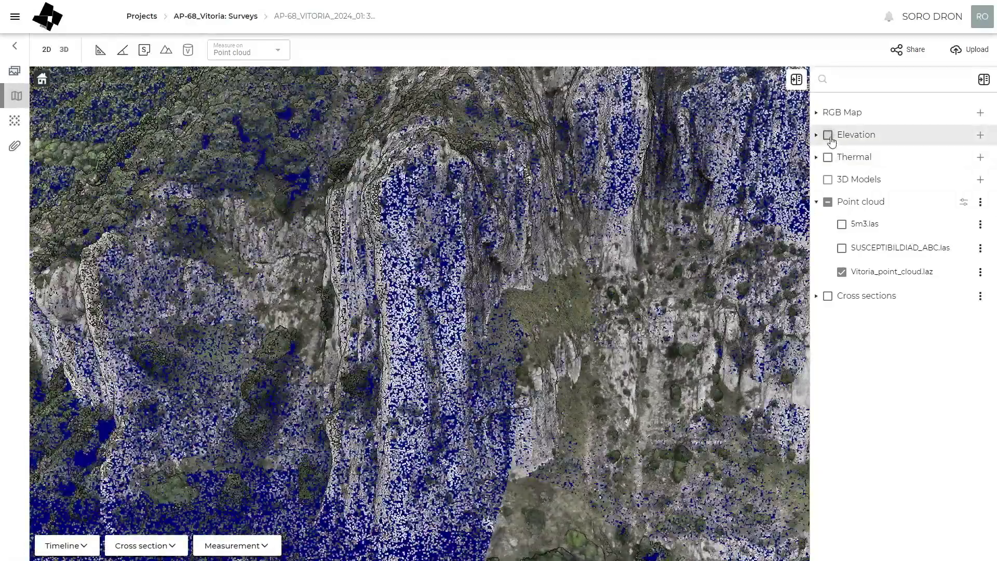
Turn off the Elevation layer and orbit around the cliff in the Vitoria point cloud
left_click(827, 136)
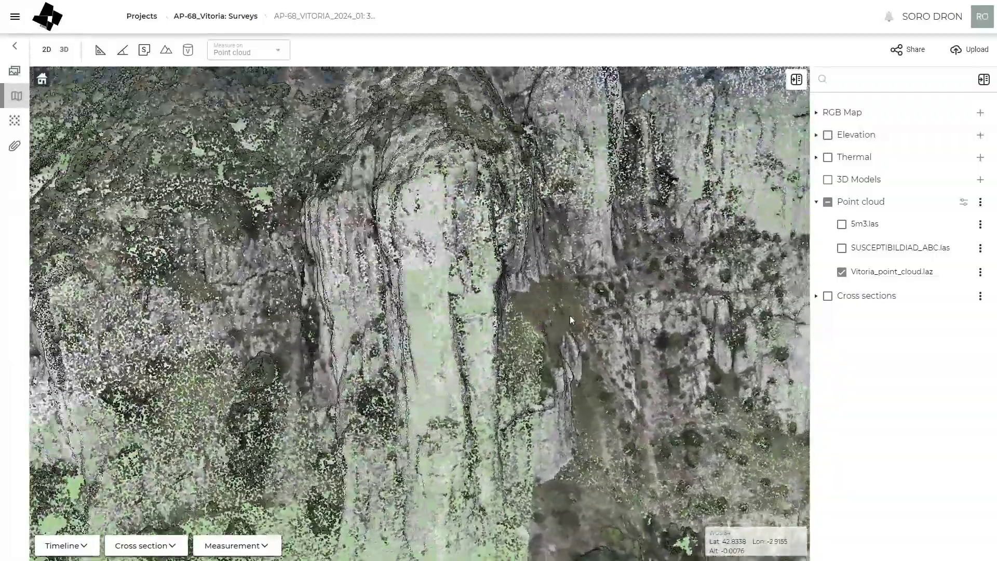
left_click_drag(569, 316, 207, 391)
scroll(489, 333, "up", 5)
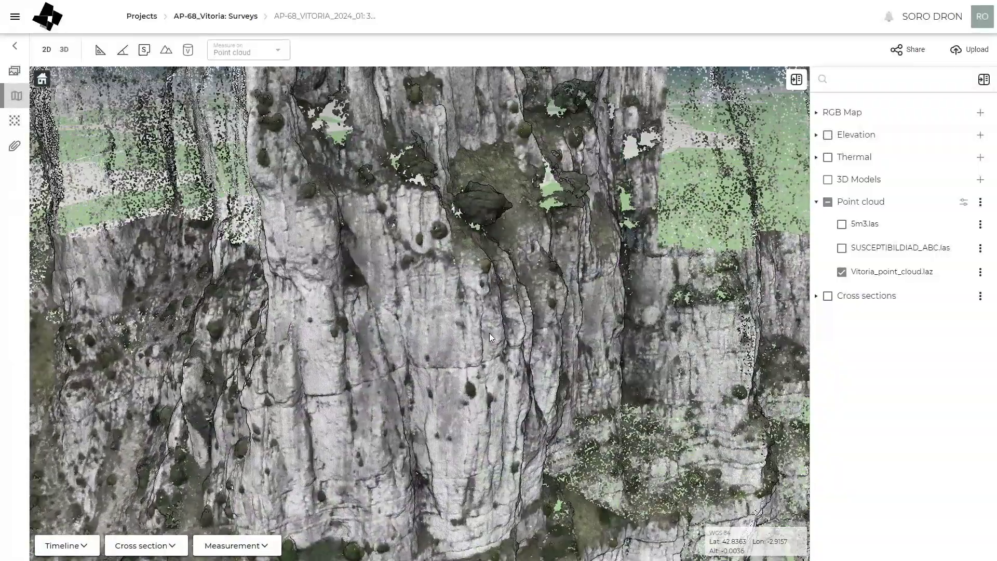
scroll(447, 317, "down", 5)
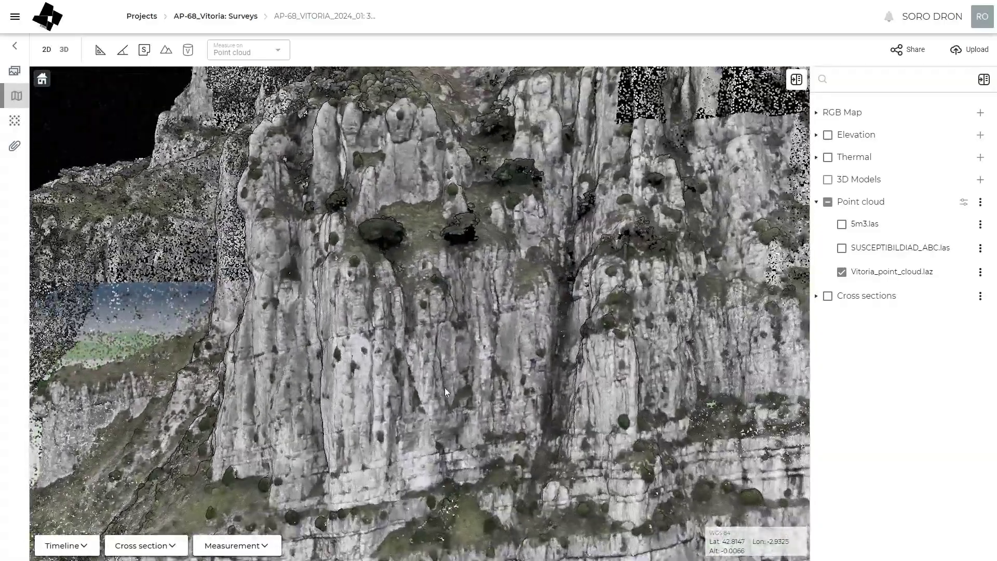
left_click_drag(445, 387, 492, 319)
middle_click_drag(492, 320, 424, 326)
left_click_drag(424, 326, 472, 322)
scroll(479, 363, "down", 3)
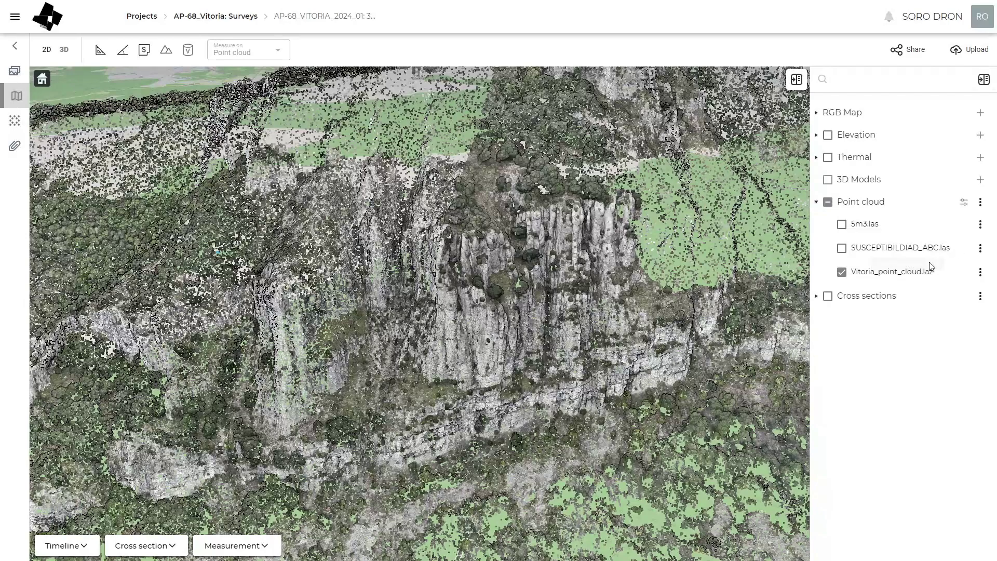
Colour the Vitoria_point_cloud.laz by height and look over the cliff
left_click(980, 274)
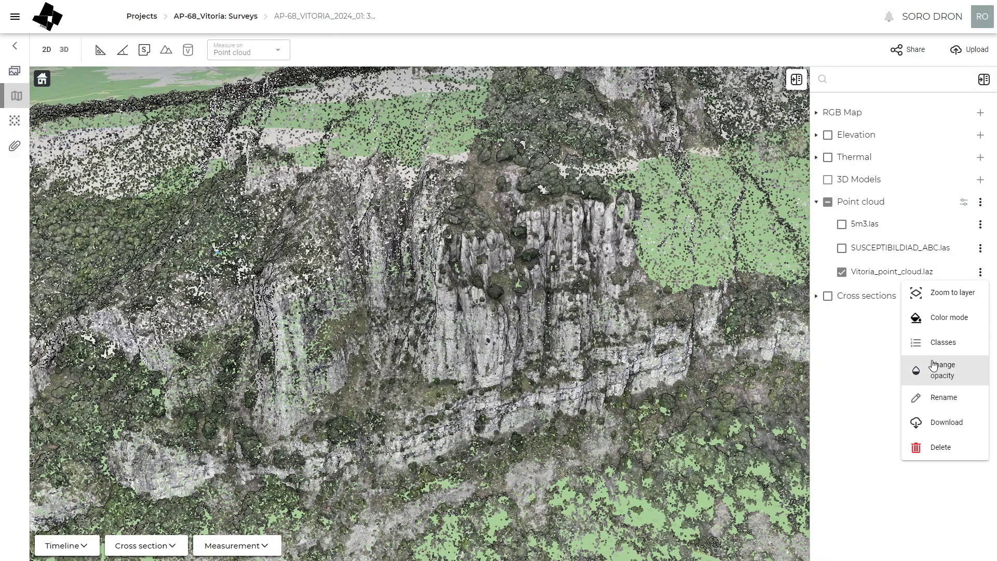
left_click(920, 418)
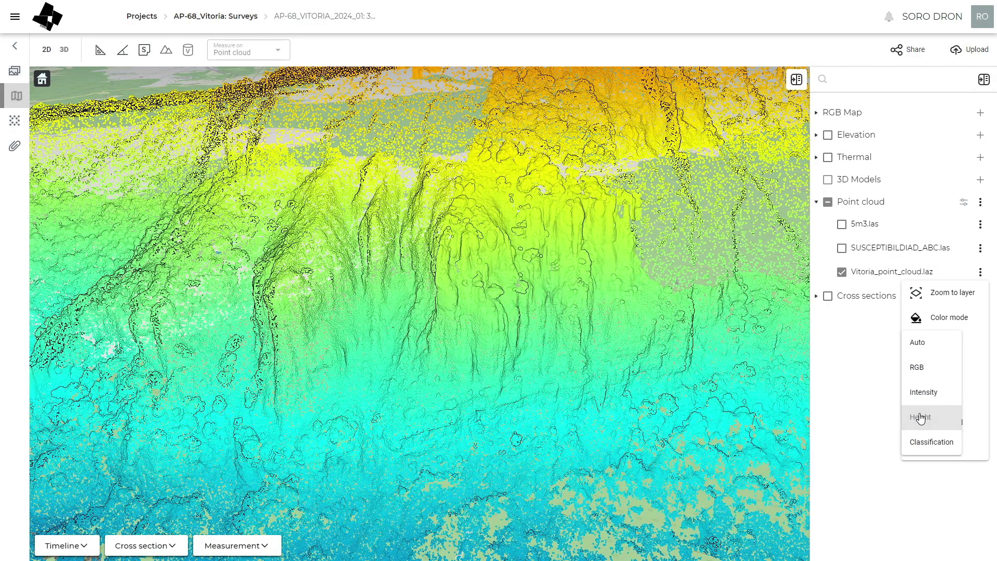
scroll(512, 354, "down", 4)
middle_click_drag(512, 339, 477, 336)
left_click_drag(477, 337, 417, 291)
scroll(444, 307, "up", 5)
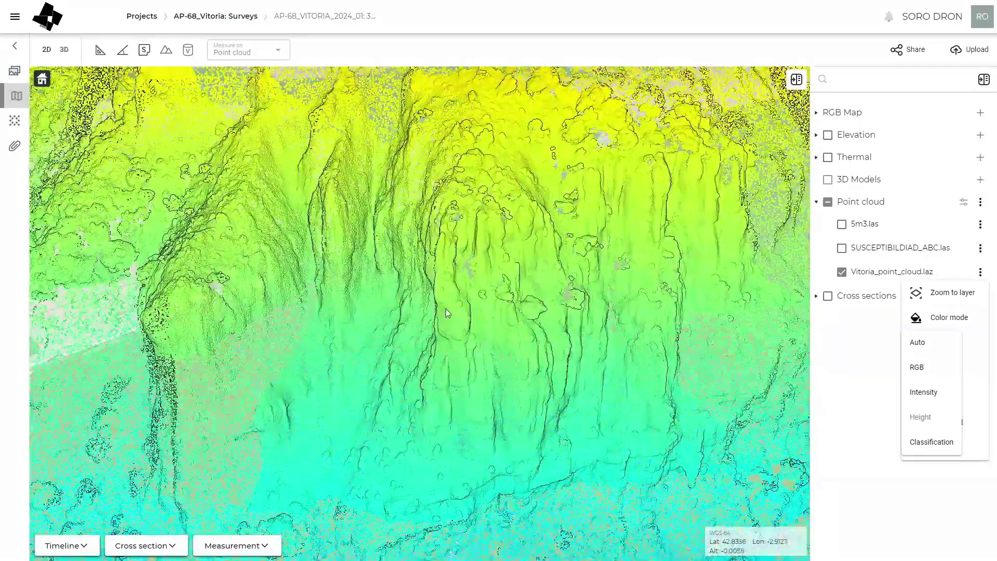
left_click_drag(445, 360, 421, 362)
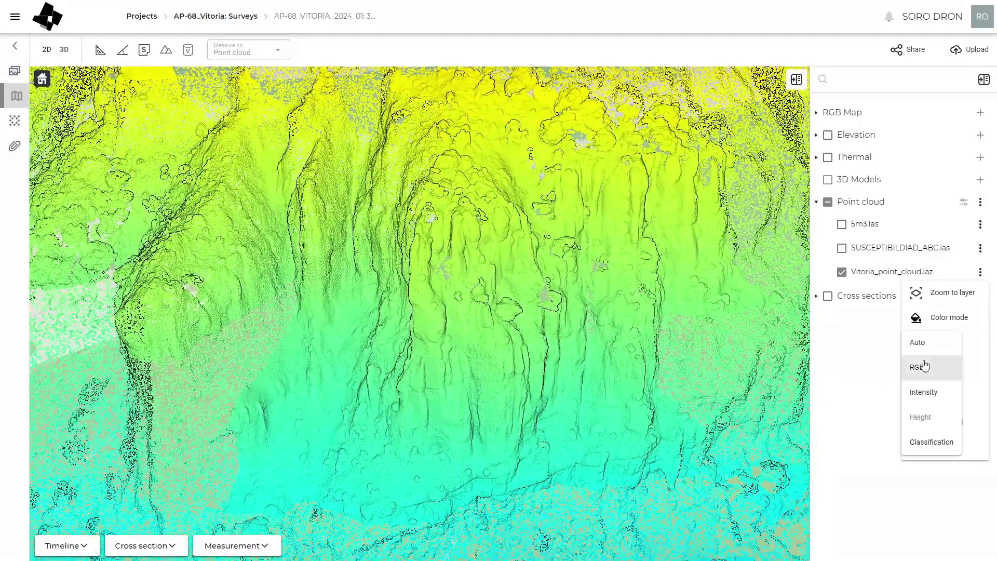
Switch the Vitoria point cloud to RGB, then to Classification colouring, and inspect the cliff
left_click(922, 367)
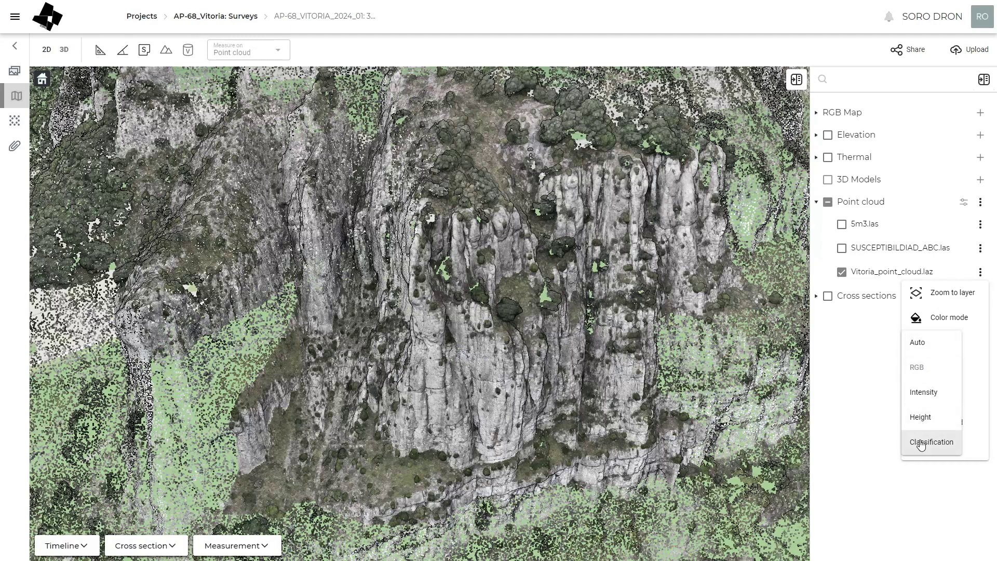
left_click(921, 442)
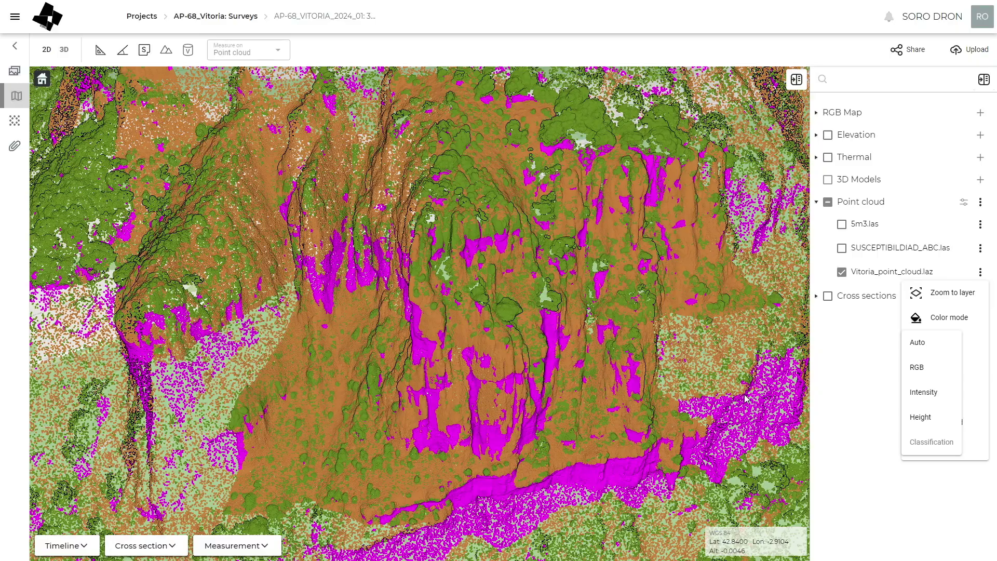
left_click_drag(424, 360, 577, 342)
scroll(499, 352, "down", 5)
scroll(501, 350, "up", 5)
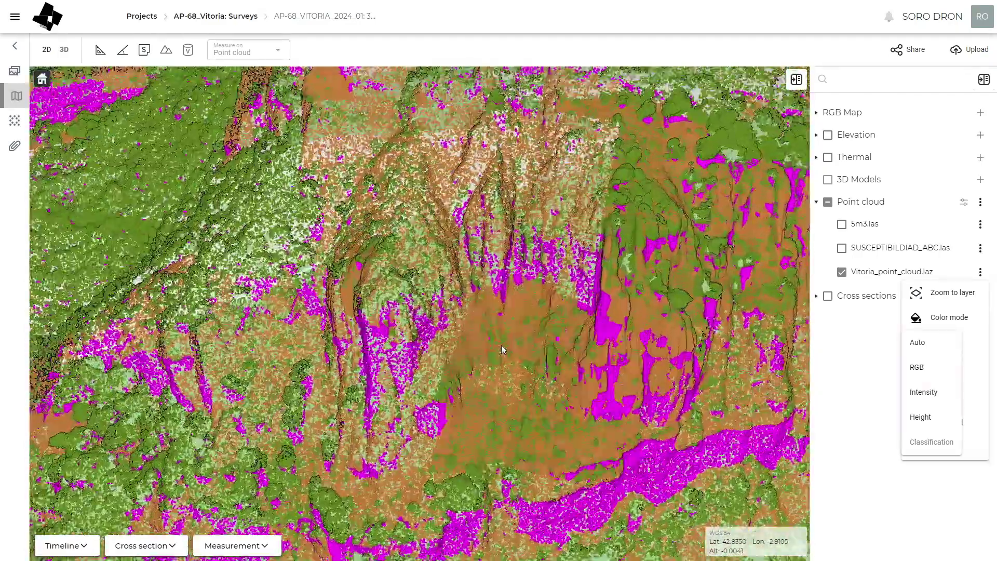
scroll(502, 350, "up", 2)
scroll(502, 350, "down", 2)
left_click_drag(501, 351, 469, 355)
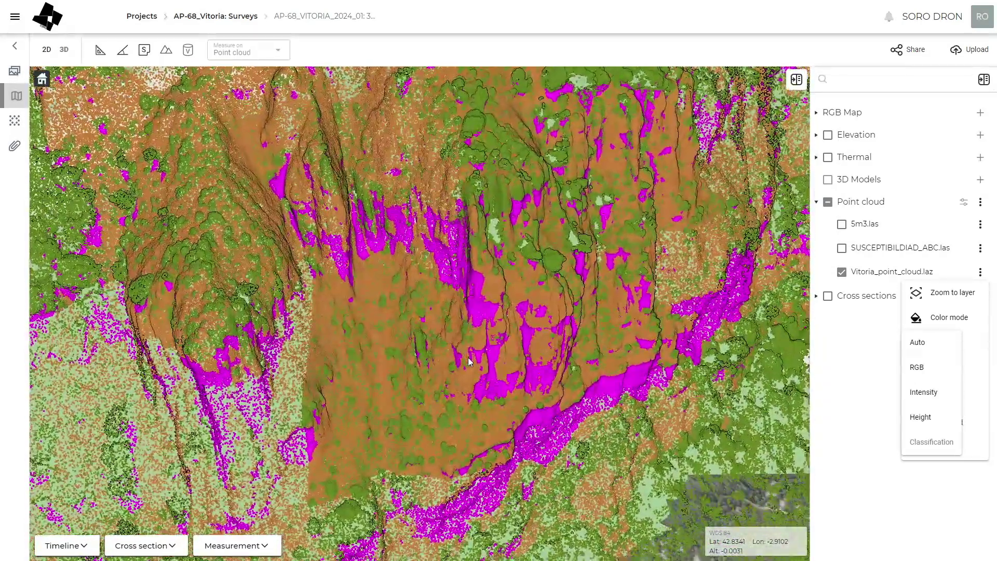
middle_click_drag(429, 333, 431, 373)
left_click_drag(431, 373, 439, 309)
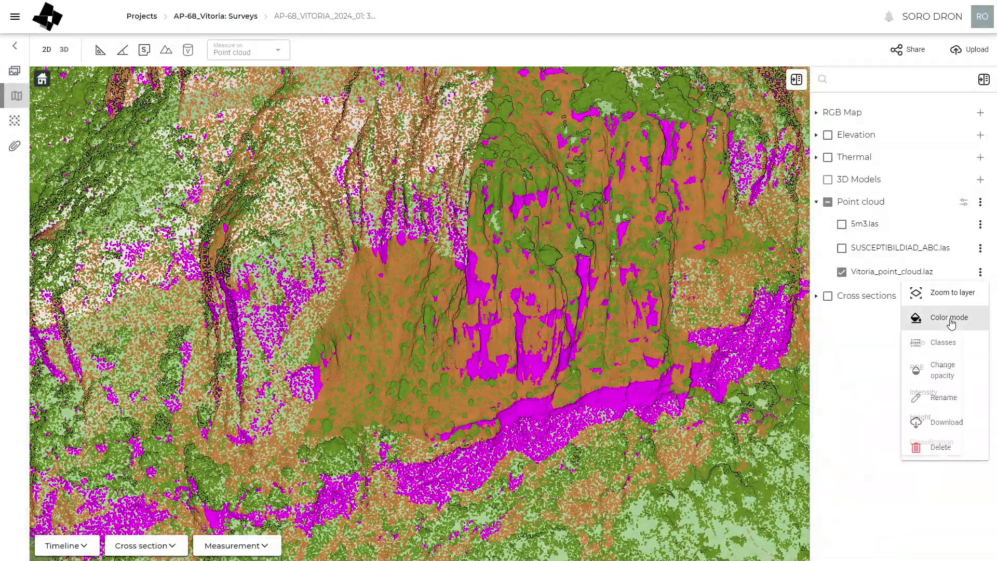
Return the point cloud to RGB and overlay the SUSCEPTIBILDIAD_ABC.las susceptibility points
left_click(917, 367)
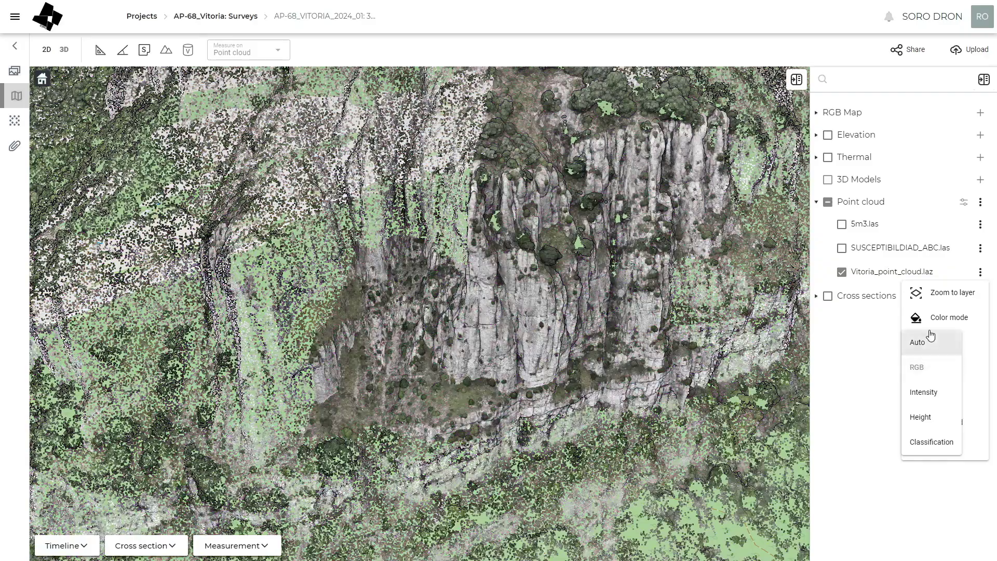
left_click(841, 249)
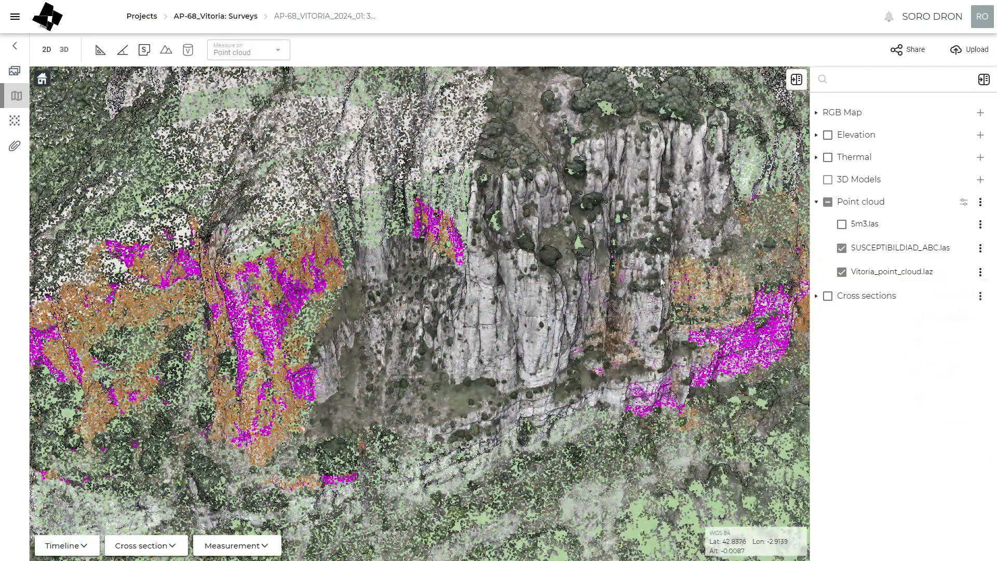
scroll(564, 316, "down", 4)
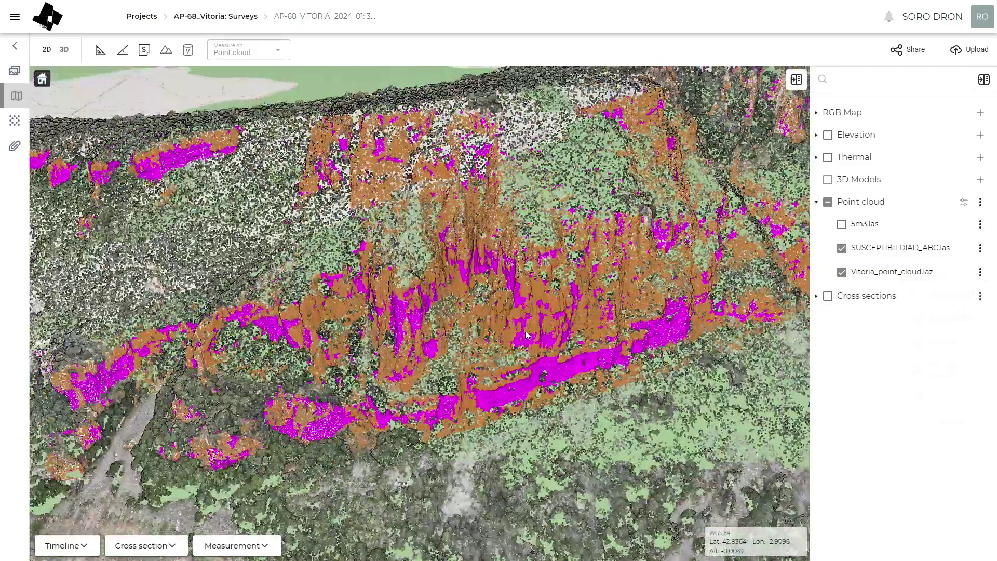
middle_click_drag(564, 316, 513, 335)
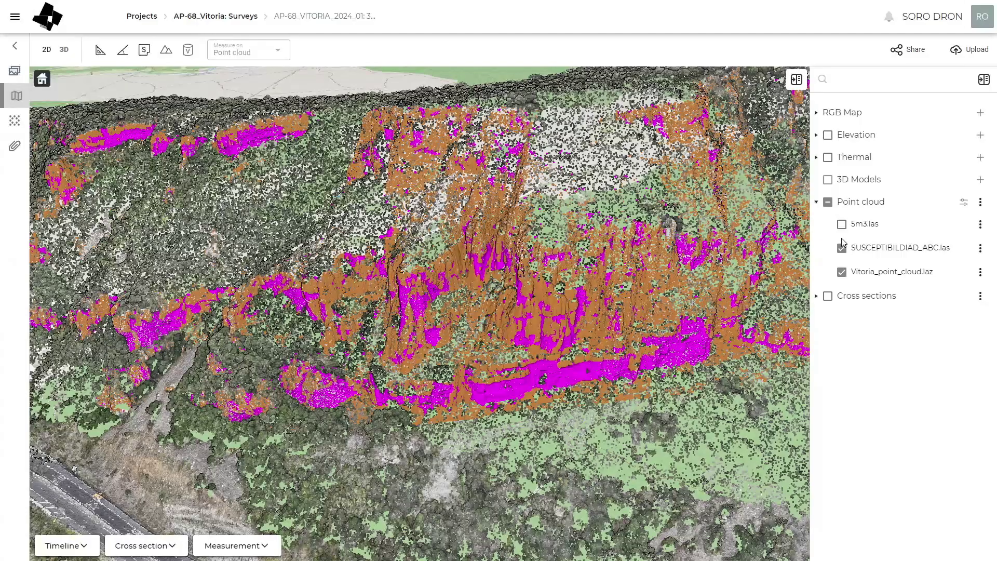
Turn Elevation back on under the point clouds, orbit to an oblique view, and show 5m3.las
left_click(827, 135)
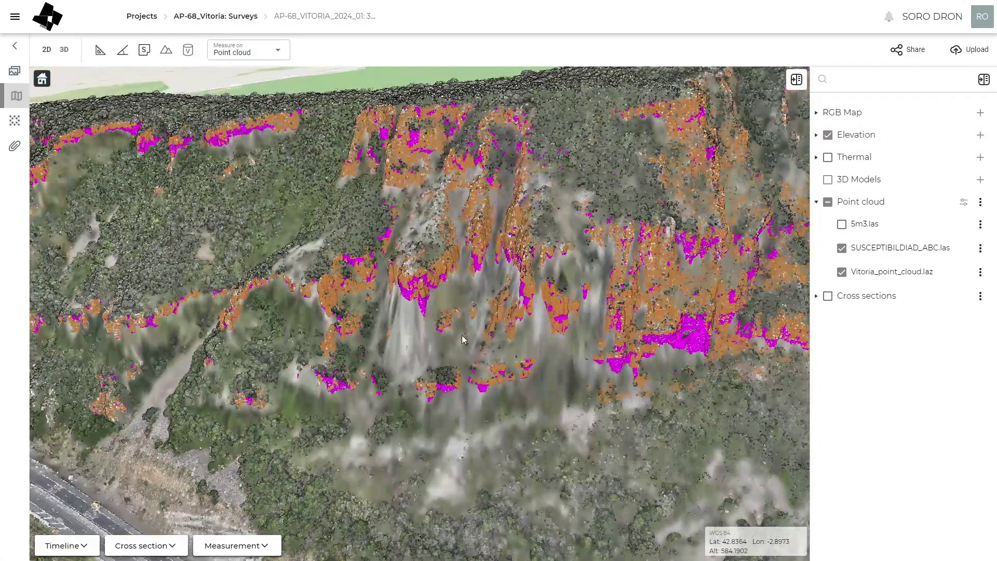
scroll(481, 341, "up", 3)
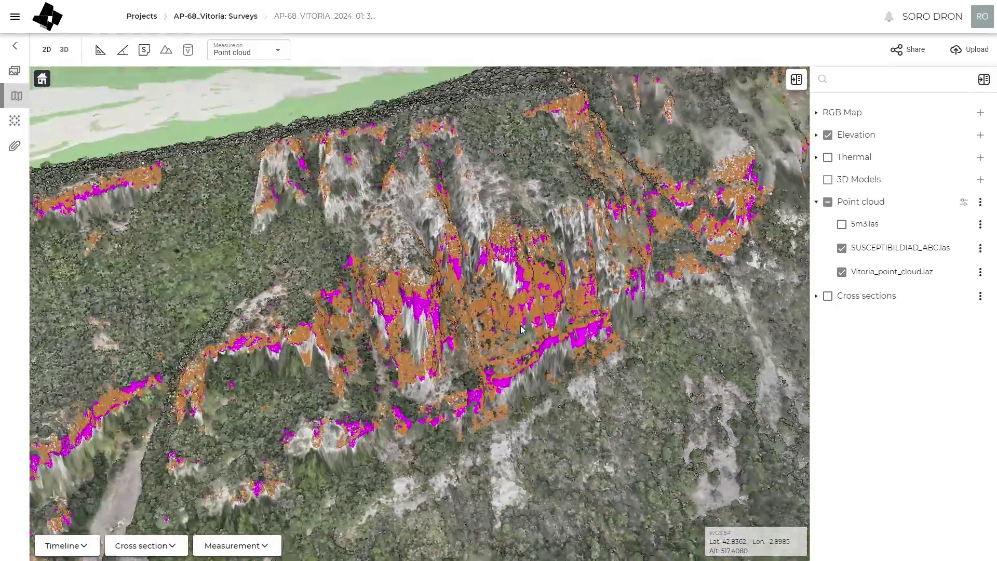
middle_click_drag(521, 326, 494, 330)
left_click_drag(494, 333, 494, 337)
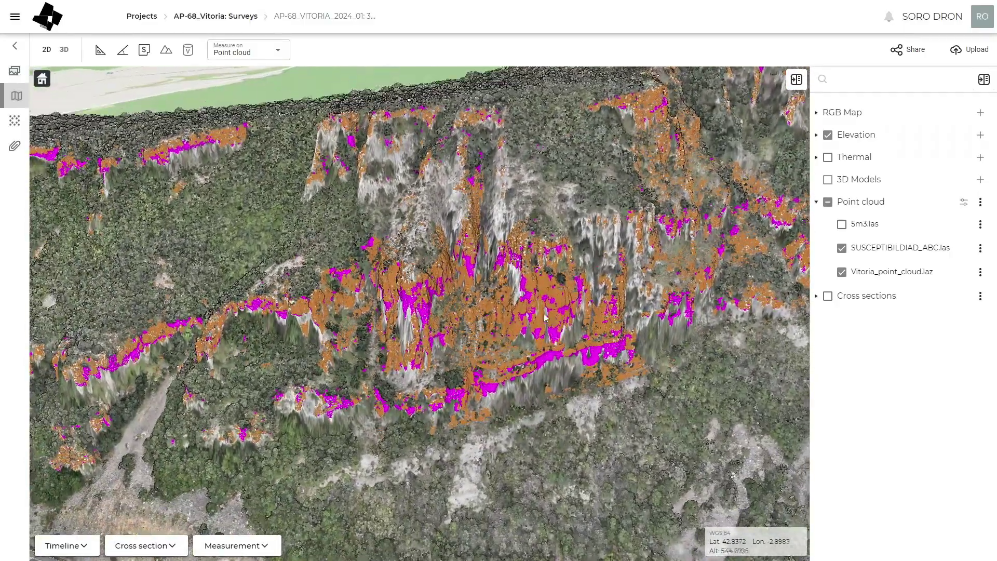
left_click_drag(524, 297, 474, 319)
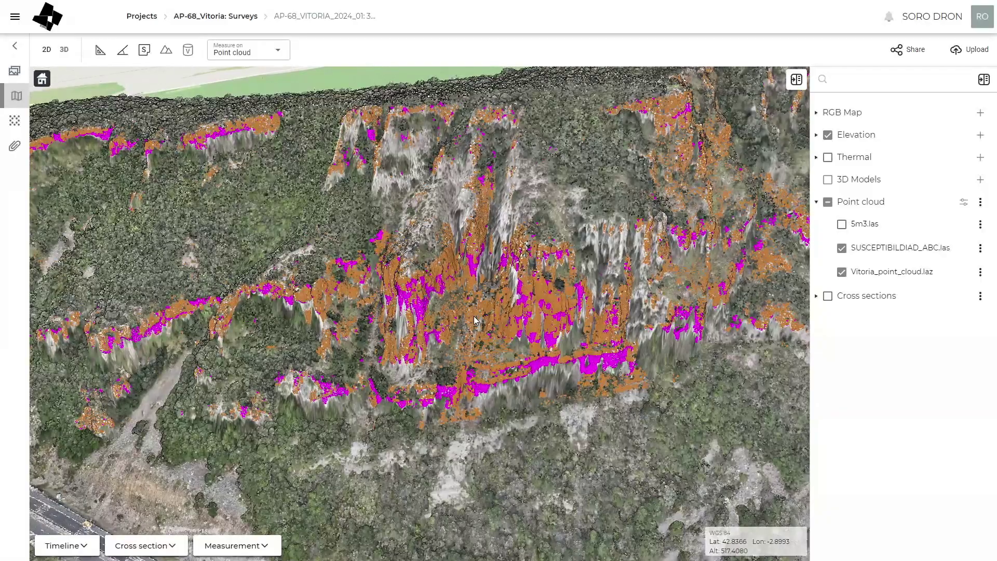
left_click(842, 226)
Orbit and tilt the 3D terrain to look along the road and valley
scroll(493, 353, "down", 4)
middle_click_drag(491, 377, 503, 342)
mouse_move(503, 343)
left_mouse_down()
mouse_move(480, 346)
mouse_move(501, 346)
left_mouse_up()
scroll(464, 402, "up", 5)
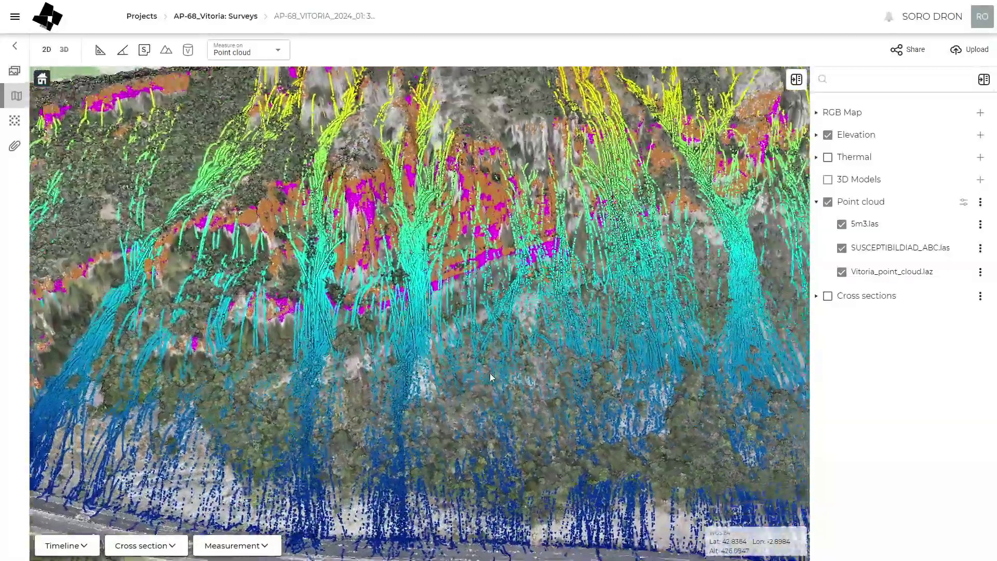
scroll(475, 376, "down", 5)
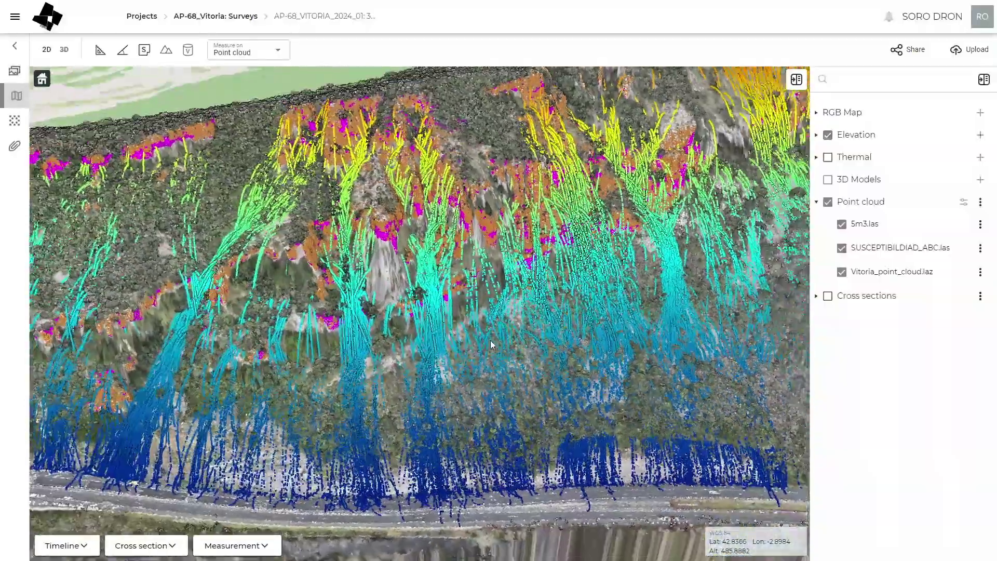
left_click_drag(492, 345, 452, 335)
mouse_move(450, 335)
middle_mouse_down()
mouse_move(444, 323)
mouse_move(406, 323)
mouse_move(467, 335)
middle_mouse_up()
scroll(449, 323, "up", 5)
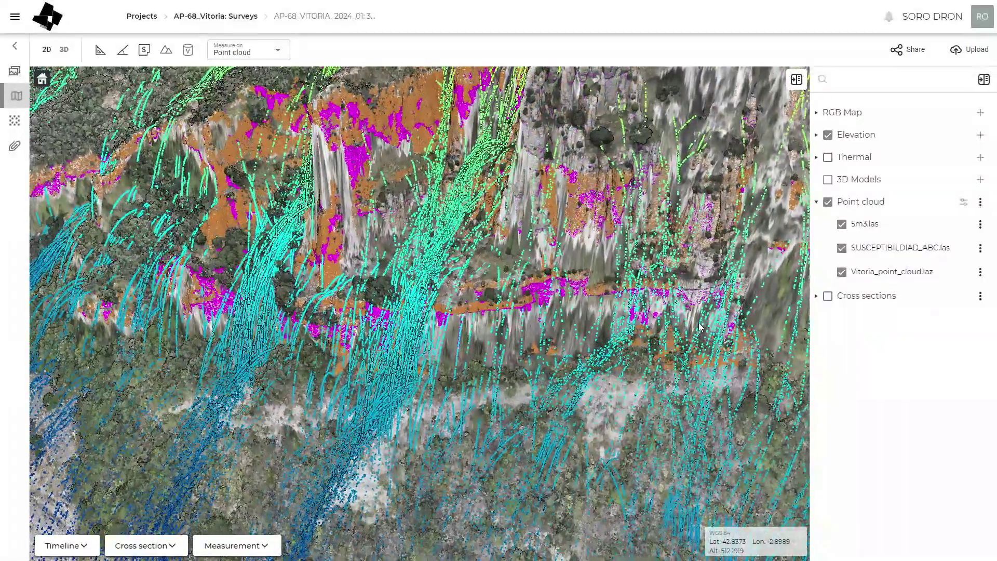
scroll(540, 317, "down", 3)
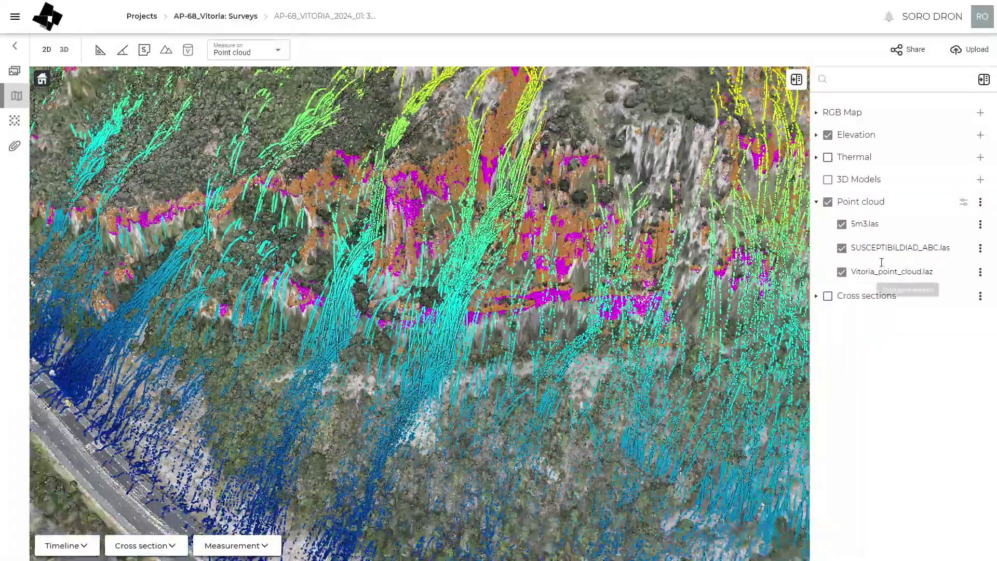
Switch off the Point cloud group and expand the Elevation group
left_click(828, 202)
scroll(450, 329, "down", 5)
middle_click_drag(468, 349, 487, 379)
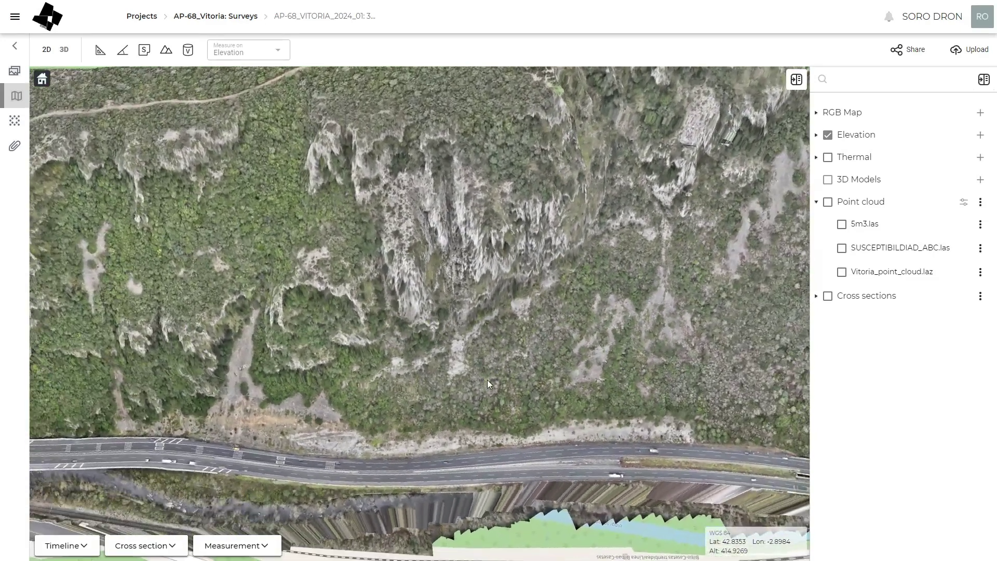
left_click(819, 135)
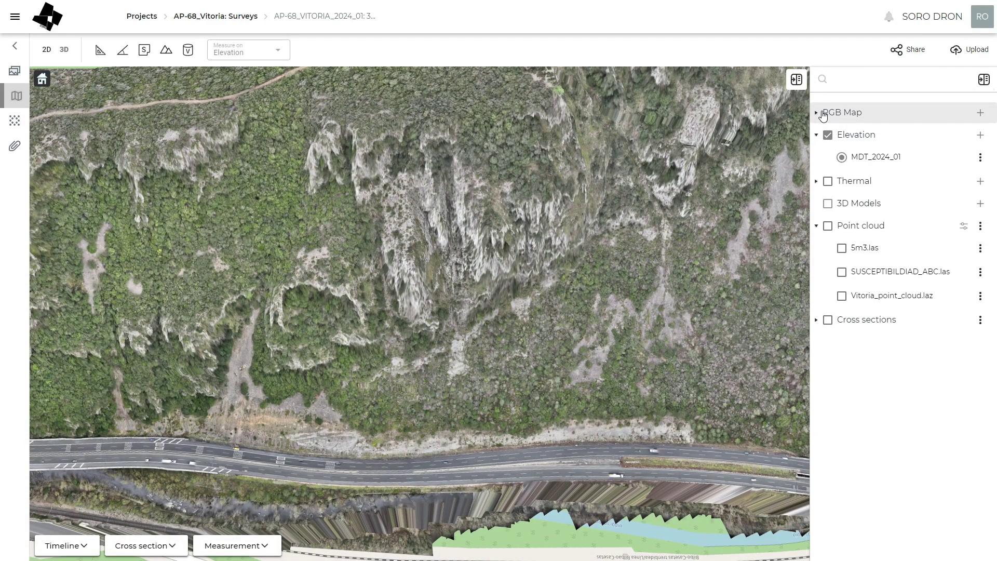
Expand the RGB Map and Thermal groups, then switch the map to 2D
left_click(821, 113)
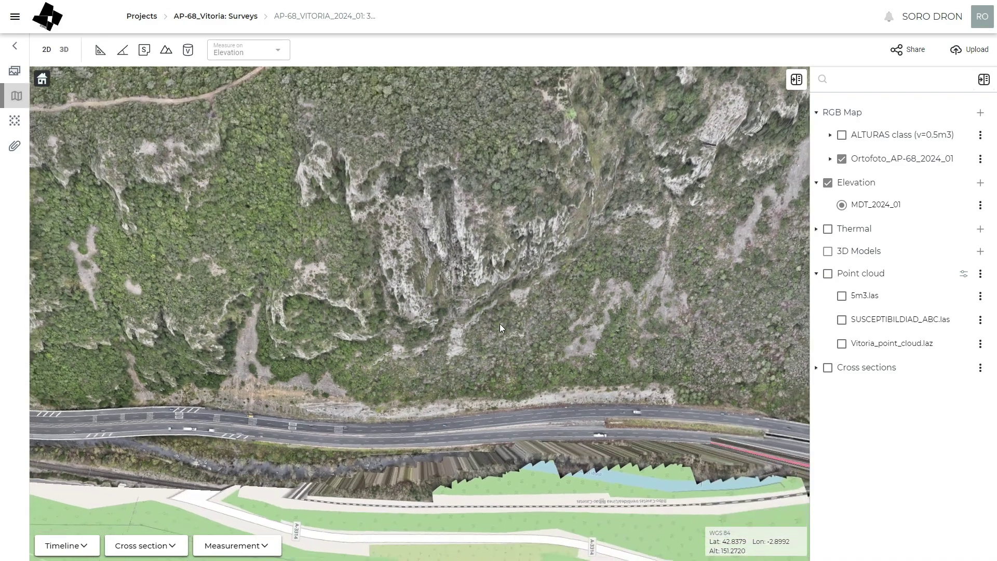
left_click_drag(500, 323, 478, 282)
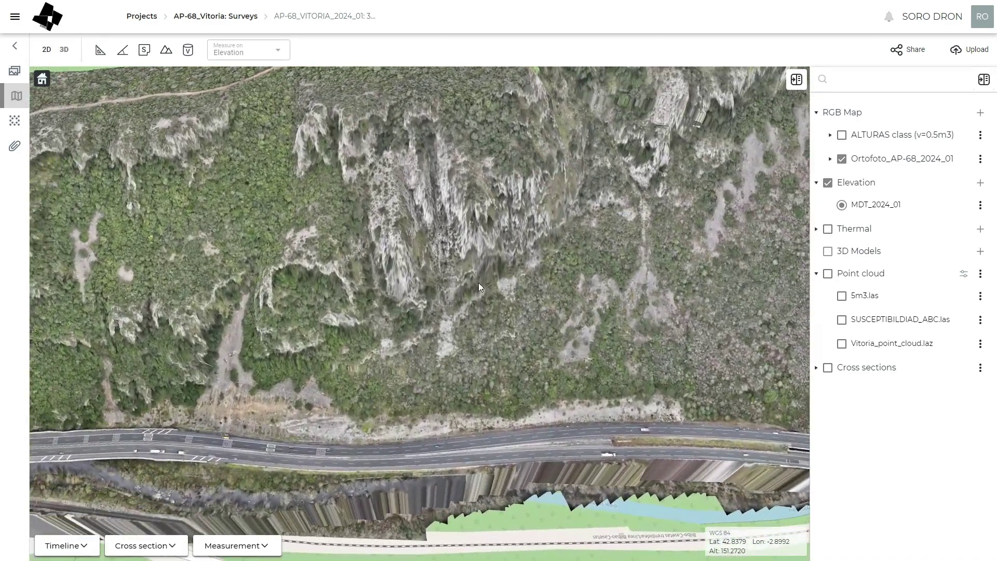
left_click(817, 229)
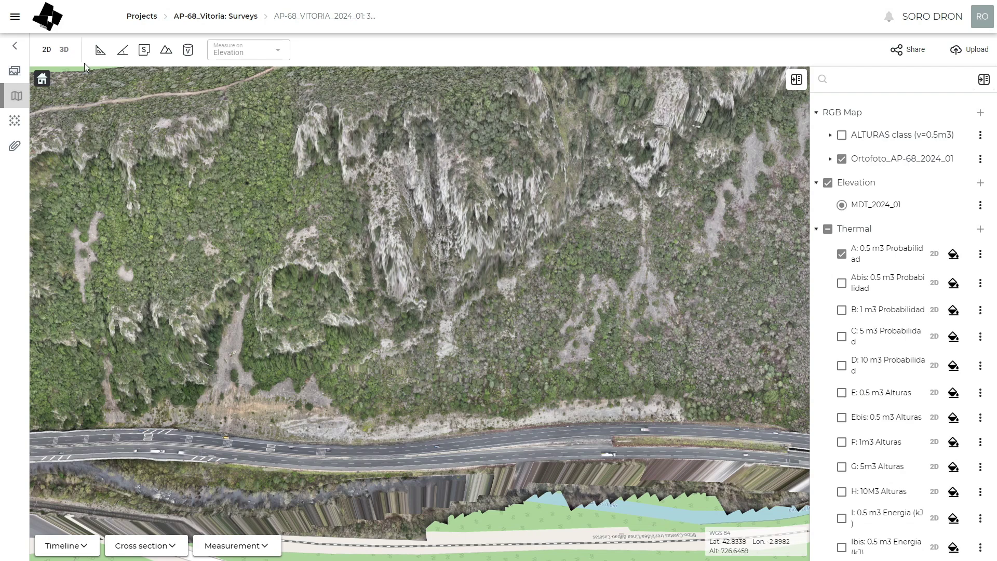
left_click(62, 49)
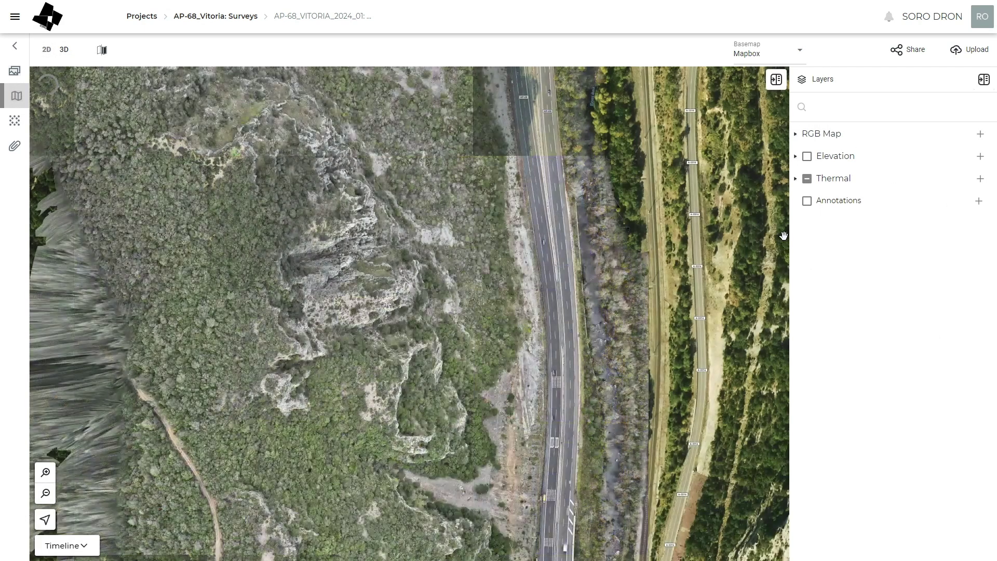
Hide the A: 0.5 m3 Probabilidad raster and PUNTOS SALIDA (bis) release points
left_click(802, 183)
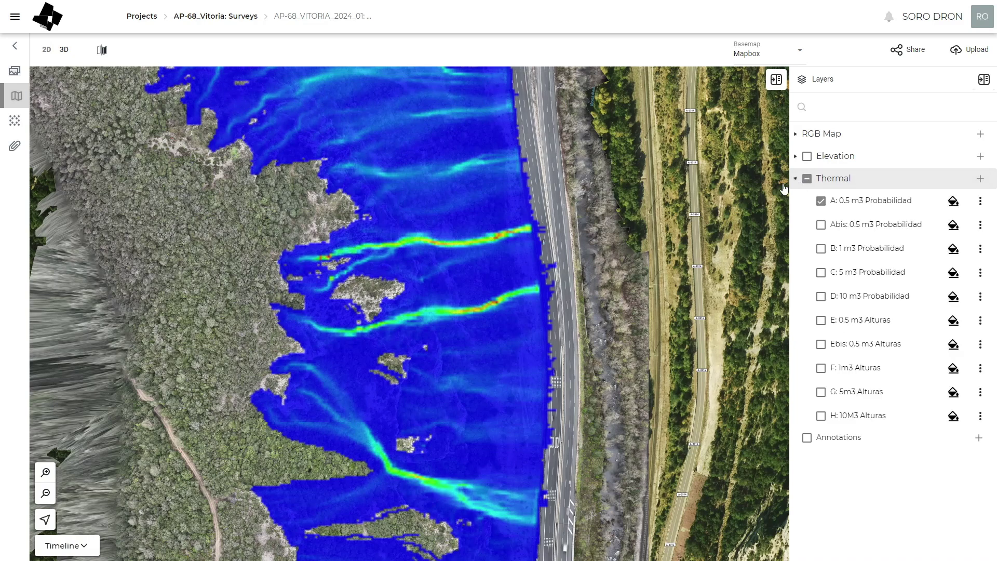
left_click_drag(452, 285, 453, 359)
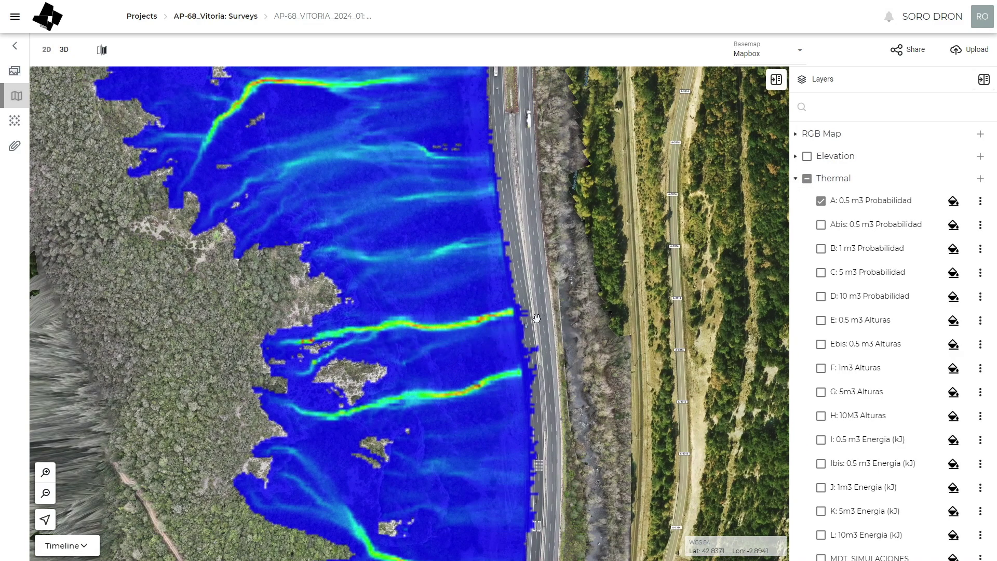
left_click(820, 201)
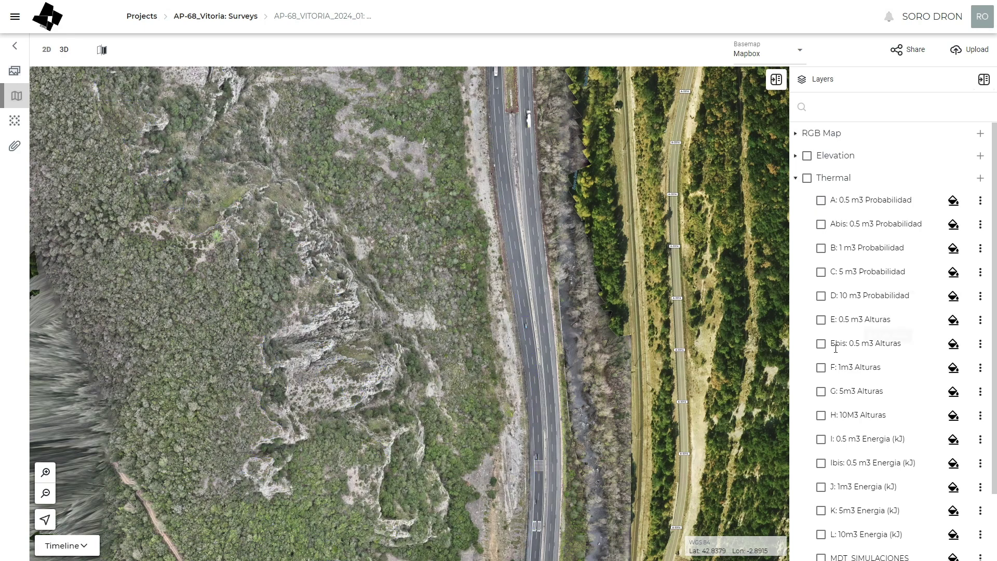
scroll(836, 365, "down", 2)
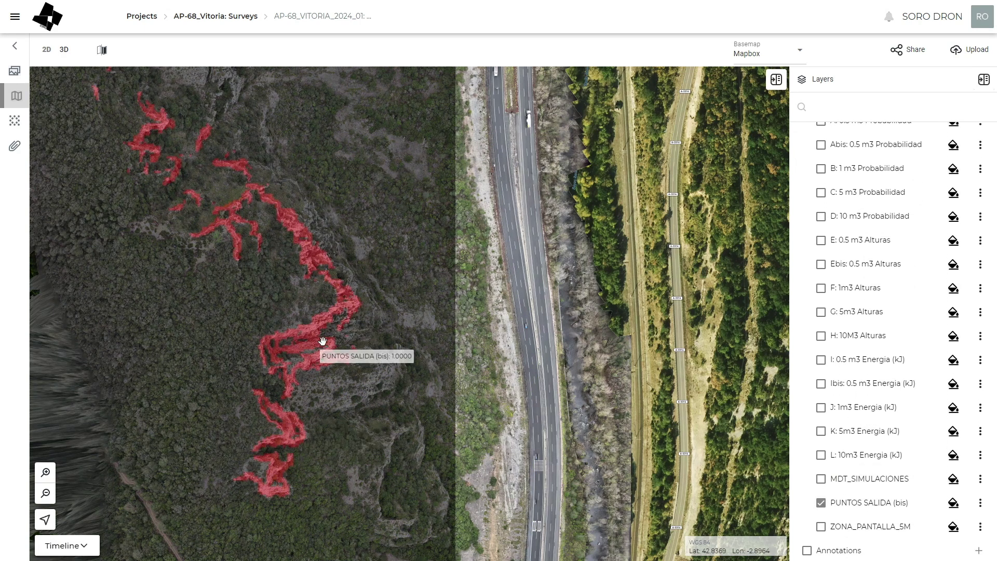
left_click_drag(281, 202, 321, 233)
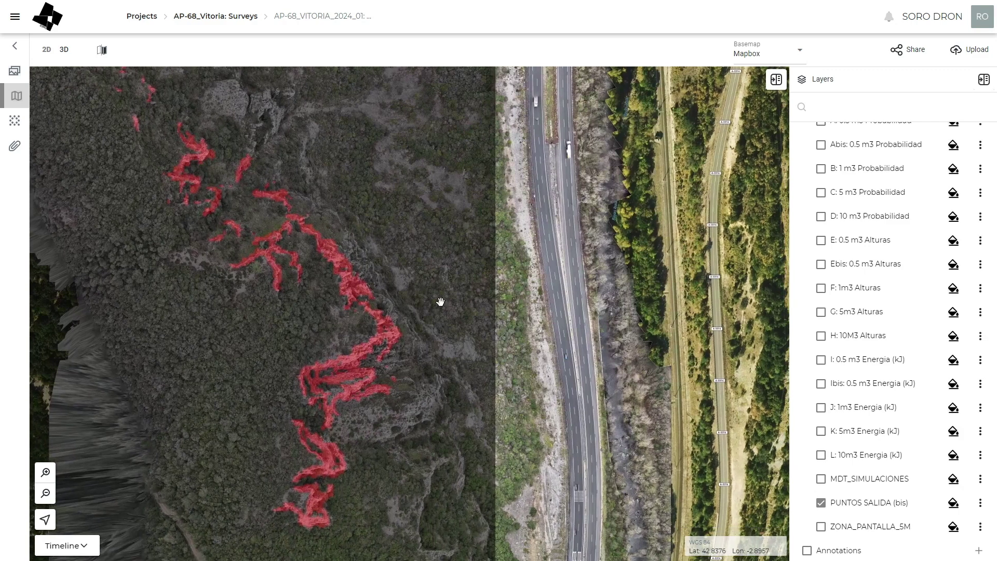
left_click(821, 503)
scroll(830, 317, "up", 2)
left_click(821, 201)
left_click_drag(507, 373, 490, 316)
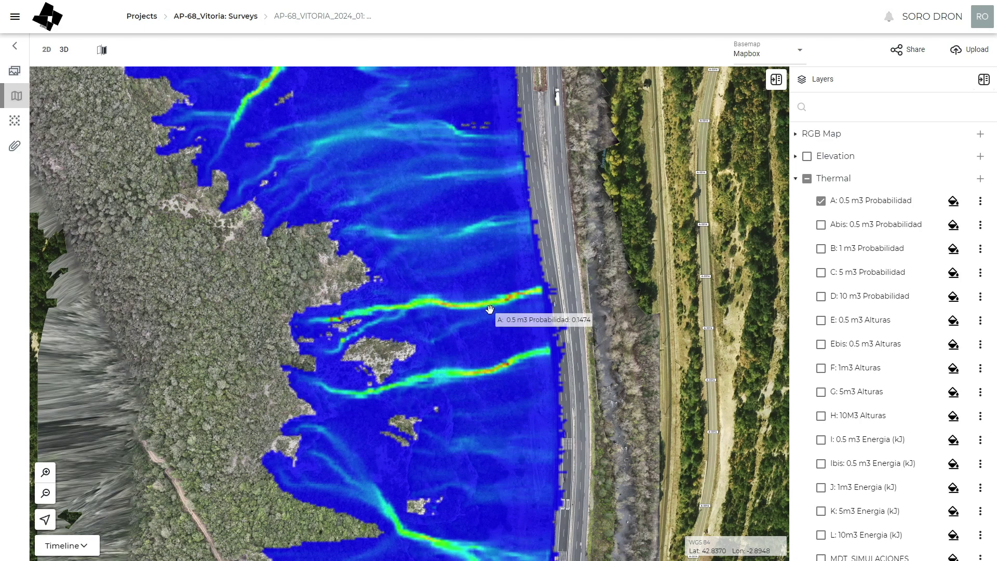
left_click(821, 201)
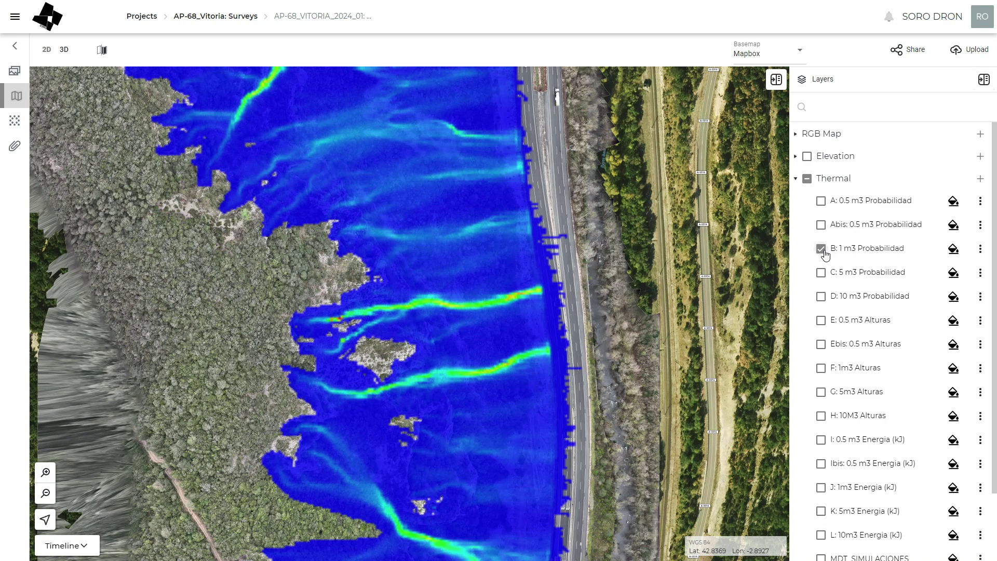
Hide B and C Probabilidad rasters, preview E: 0.5 m3 Alturas and I: 0.5 m3 Energia, then collapse Thermal
left_click(820, 249)
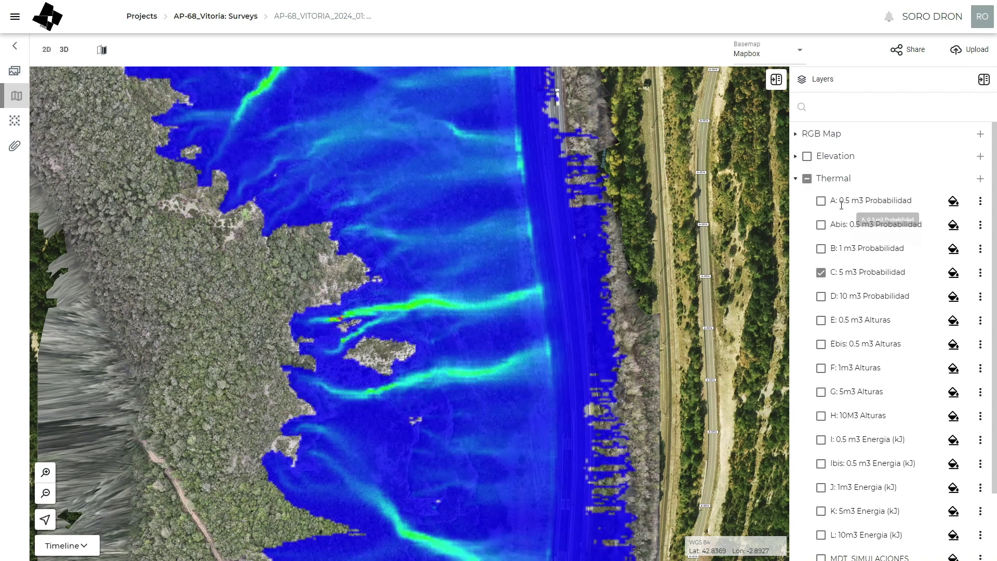
left_click(821, 274)
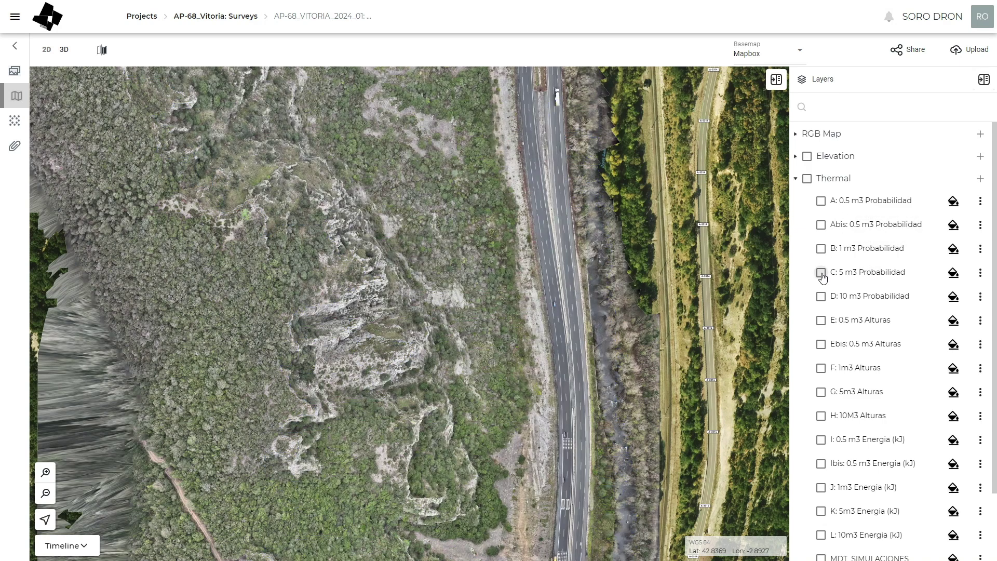
left_click(821, 320)
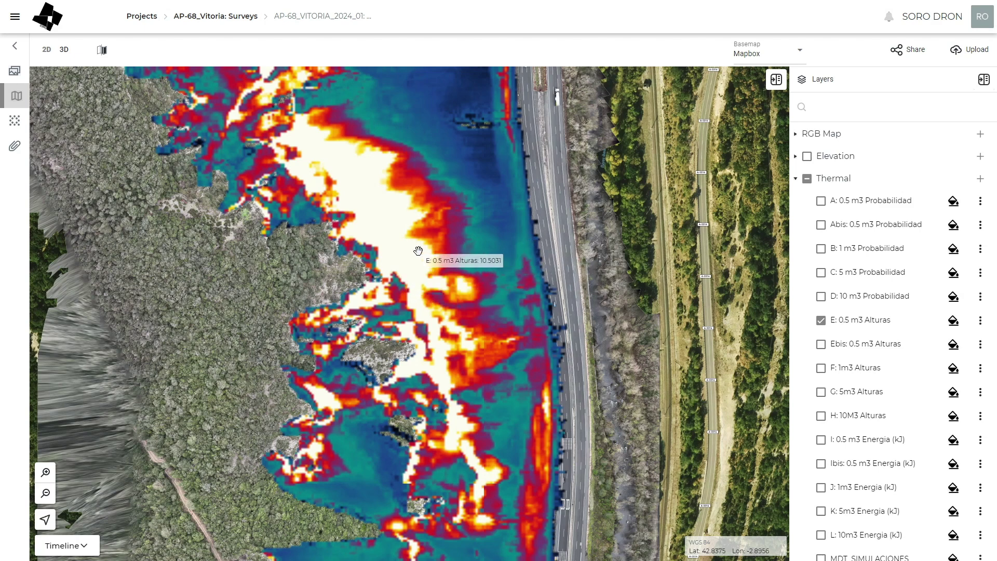
left_click(821, 321)
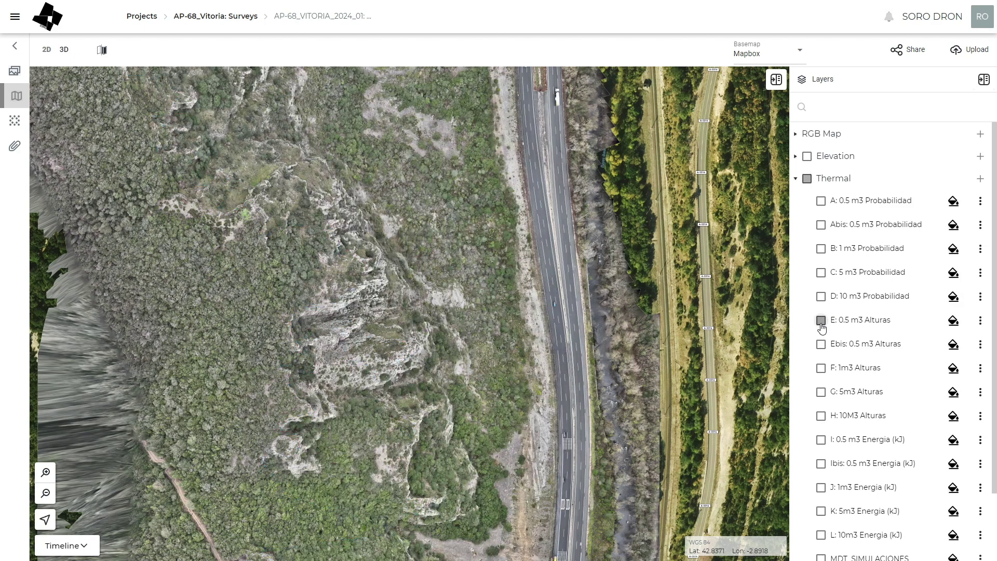
scroll(820, 337, "down", 2)
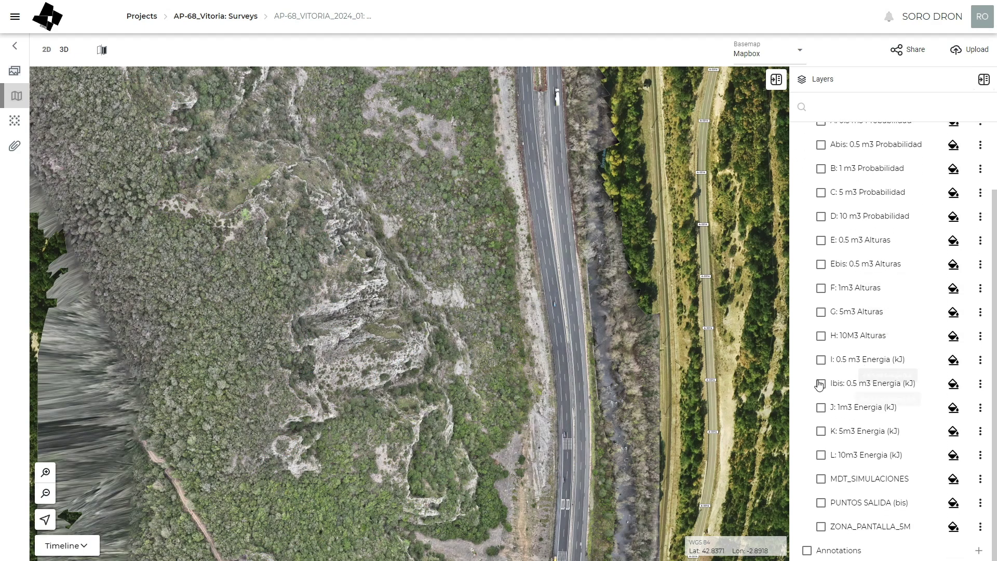
left_click(820, 359)
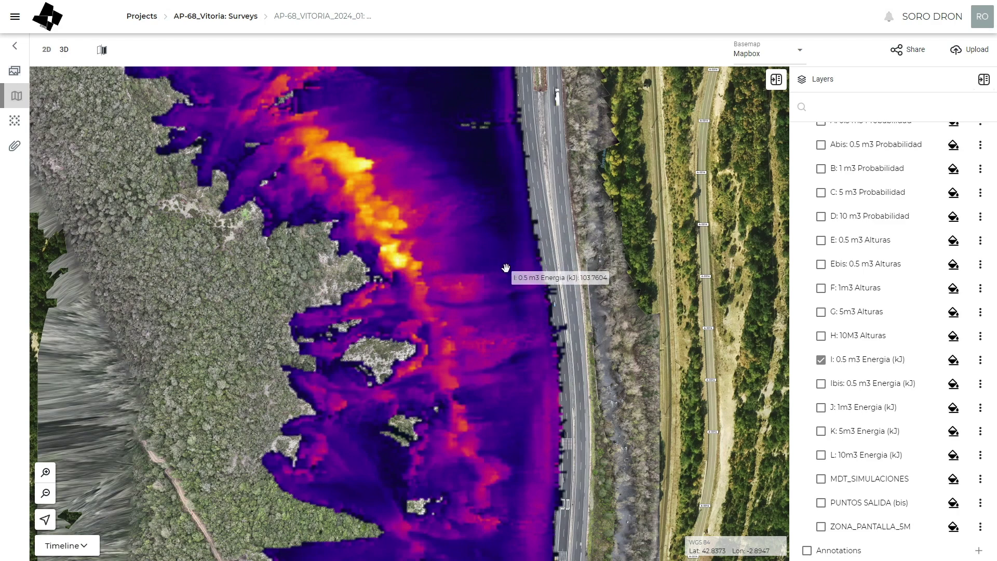
left_click(821, 360)
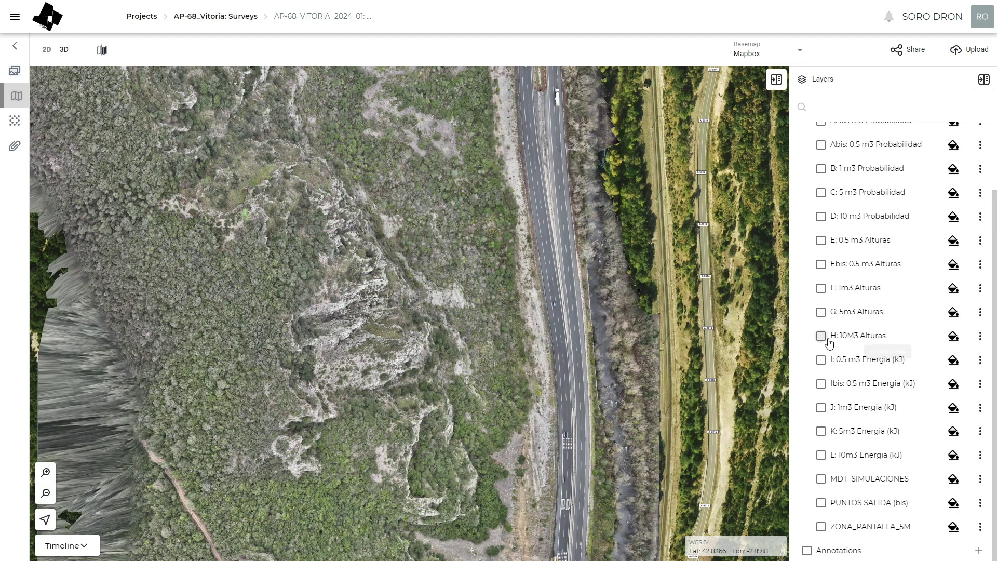
scroll(830, 333, "up", 3)
left_click(799, 178)
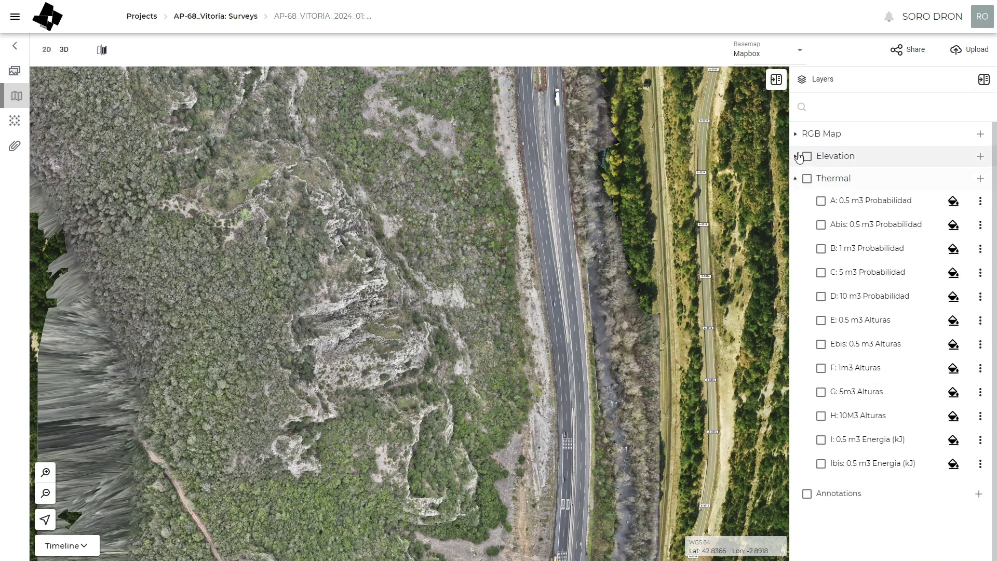
Show the ALTURAS class (v=0.5m3) map, pan along the cliff and road, and switch to 3D
left_click(795, 134)
left_click(821, 156)
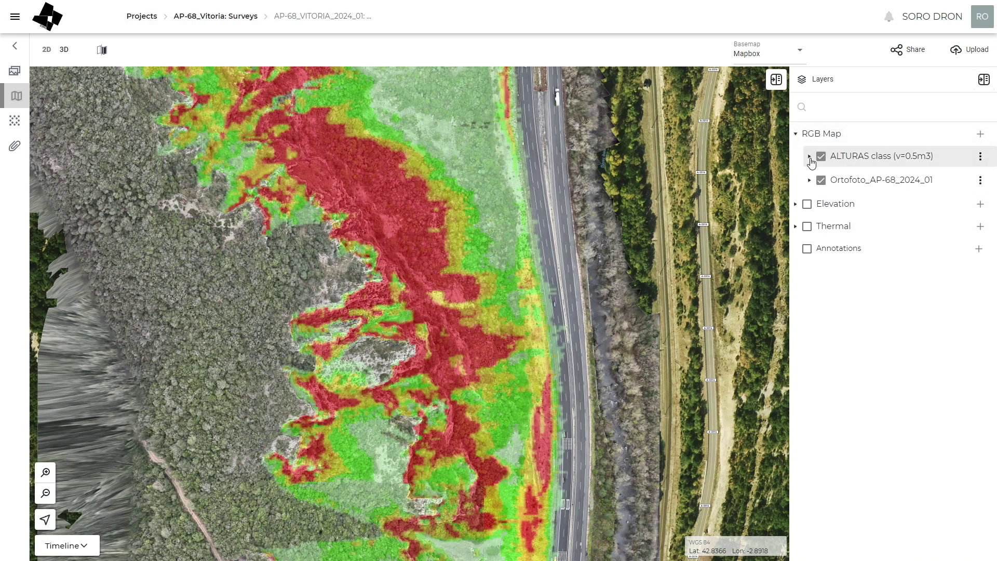
left_click_drag(539, 277, 499, 303)
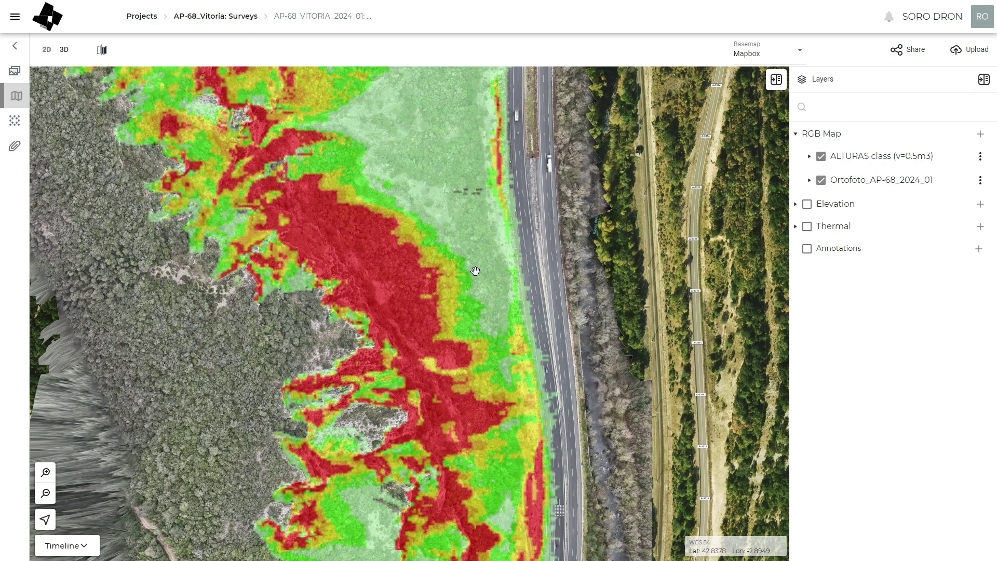
left_click_drag(451, 323, 447, 299)
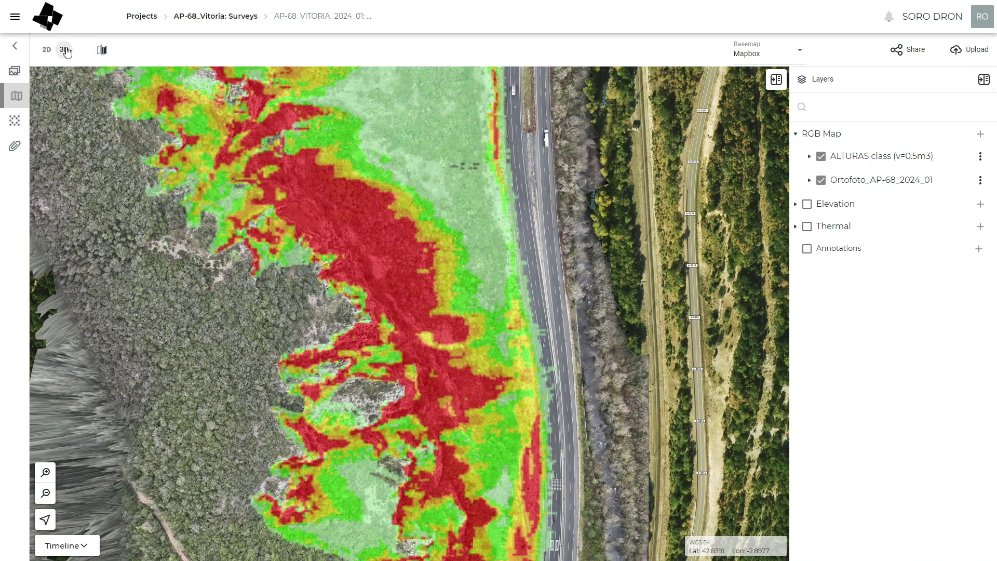
left_click_drag(429, 349, 434, 310)
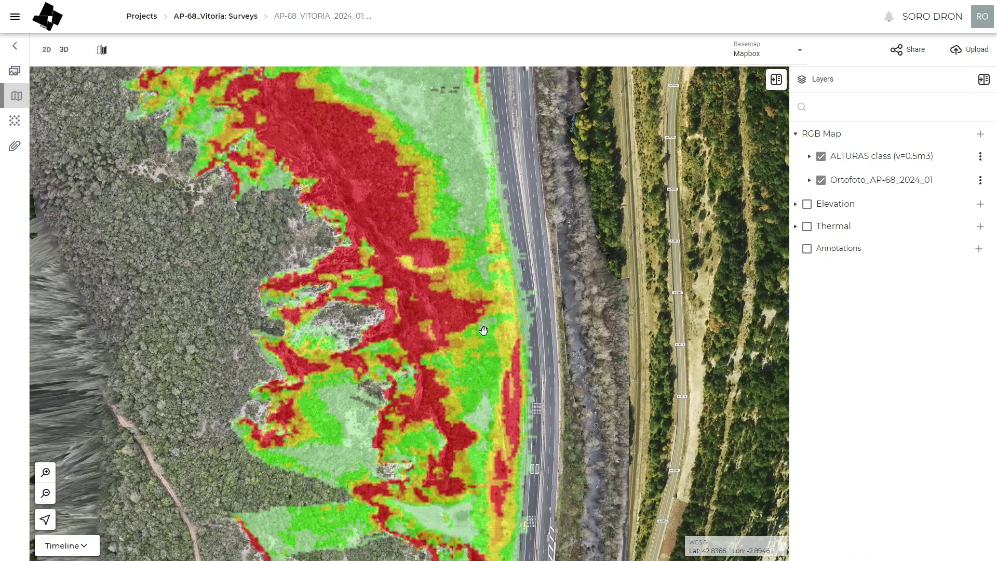
left_click(64, 49)
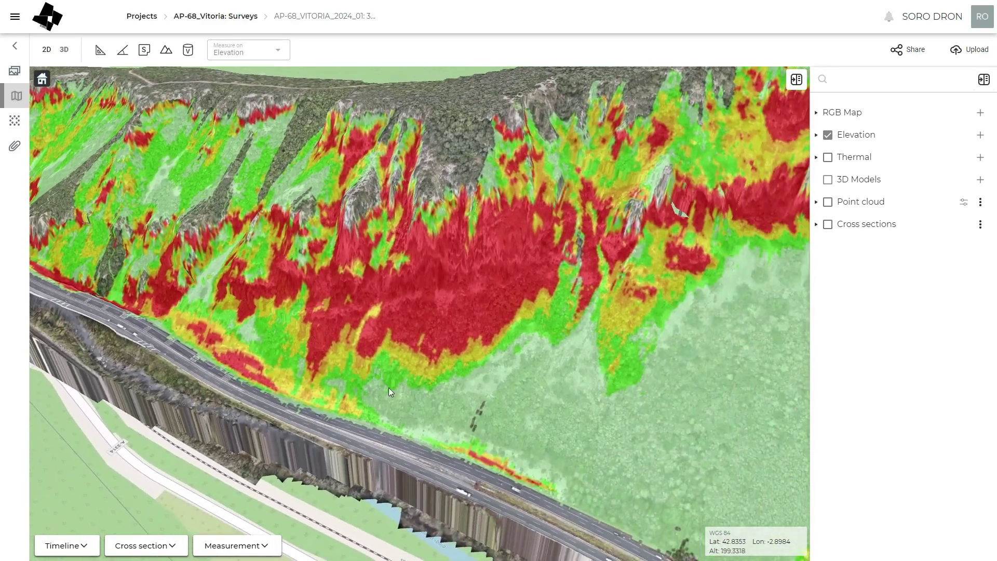
Orbit, zoom and pan the 3D terrain to bring the cliff slope into view
scroll(471, 421, "up", 4)
scroll(414, 387, "down", 4)
left_click_drag(420, 390, 472, 413)
middle_click_drag(471, 413, 489, 420)
scroll(489, 420, "down", 3)
left_click_drag(481, 393, 580, 394)
middle_click_drag(448, 374, 507, 426)
left_click_drag(441, 390, 372, 387)
middle_click_drag(372, 387, 536, 360)
left_click_drag(536, 360, 180, 403)
scroll(402, 372, "up", 2)
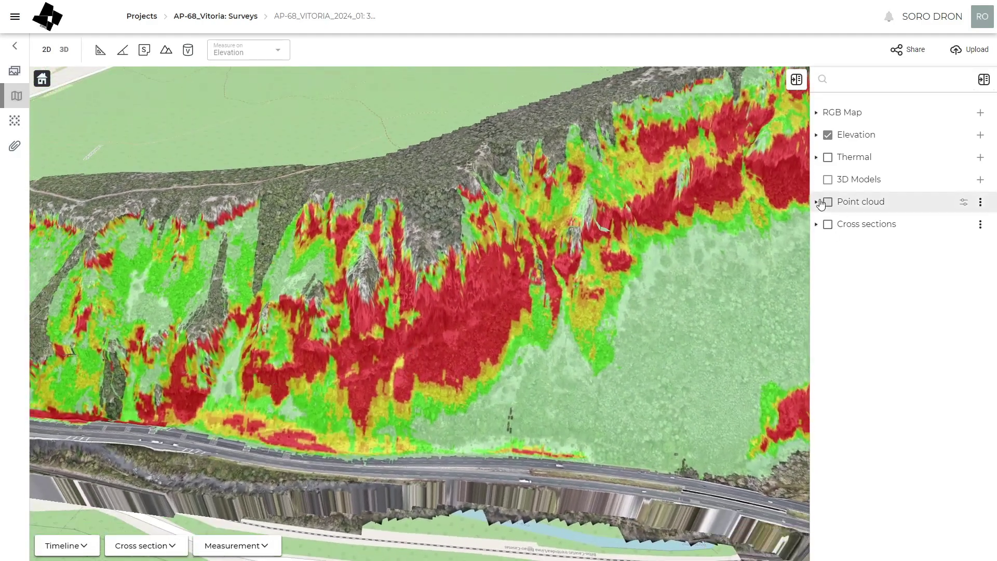
Turn on the 5m3.las point cloud and collapse the layers panel for a full-width map
left_click(816, 201)
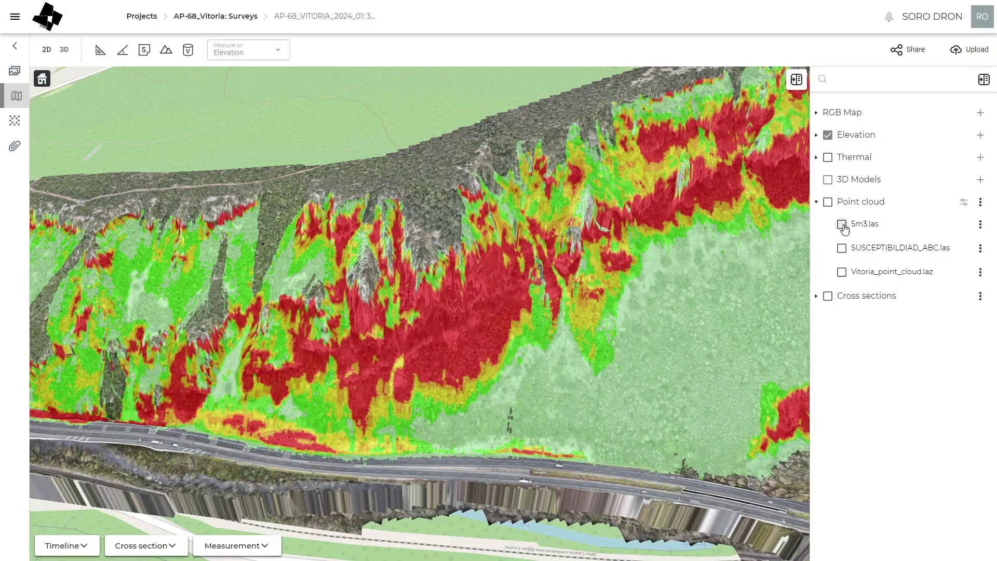
left_click(842, 224)
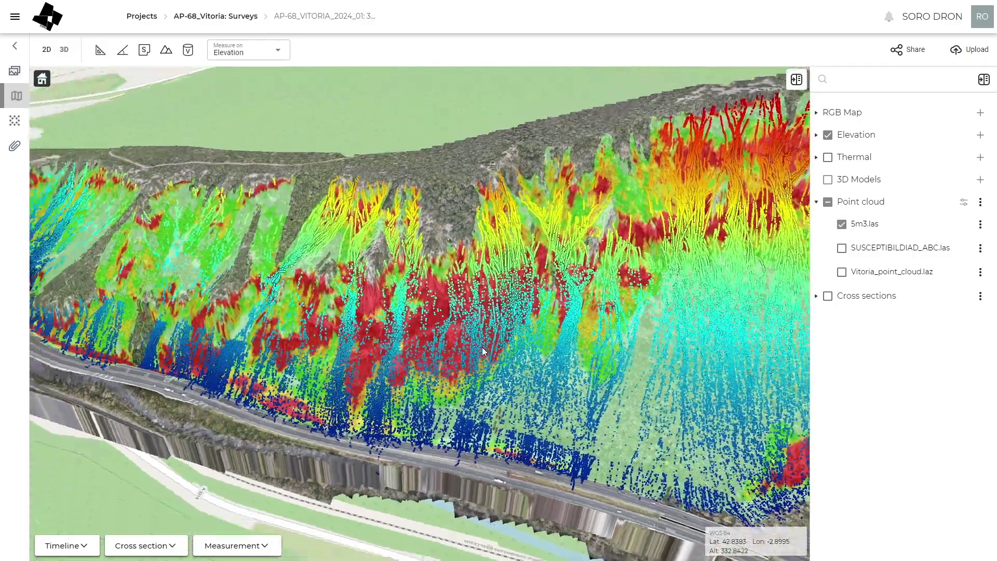
middle_click_drag(481, 347, 509, 318)
left_click(787, 79)
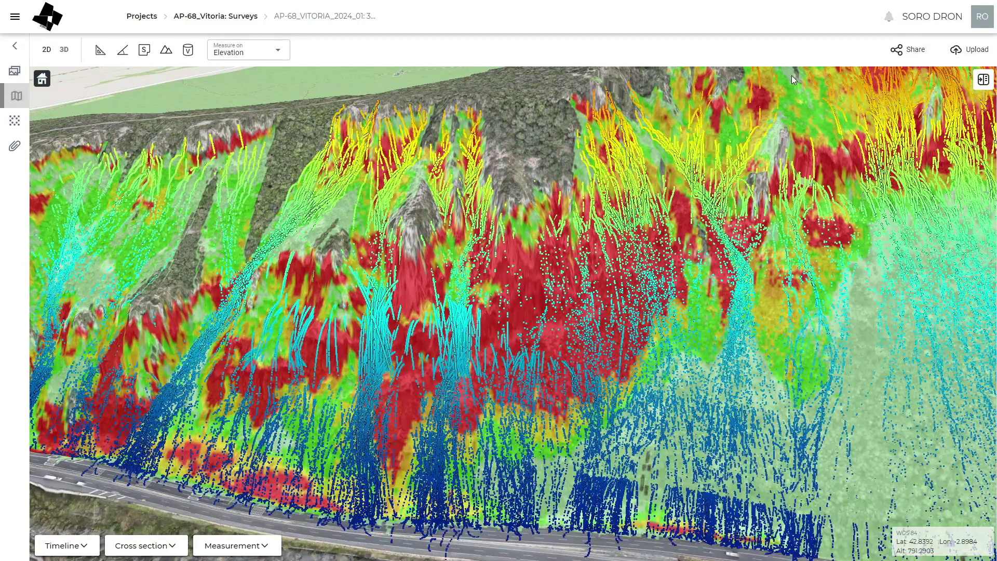